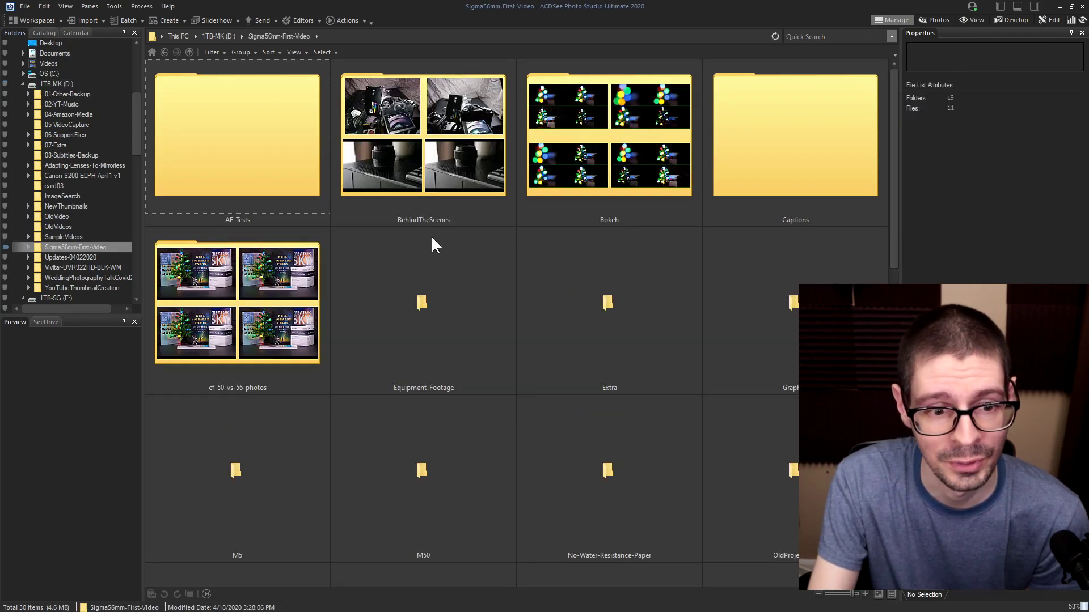
Browse the ef-50-vs-56-photos CR3 and DNG folders, checking camera metadata for IMG_6507, IMG_6506 and IMG_6507.dng.
double_click(275, 295)
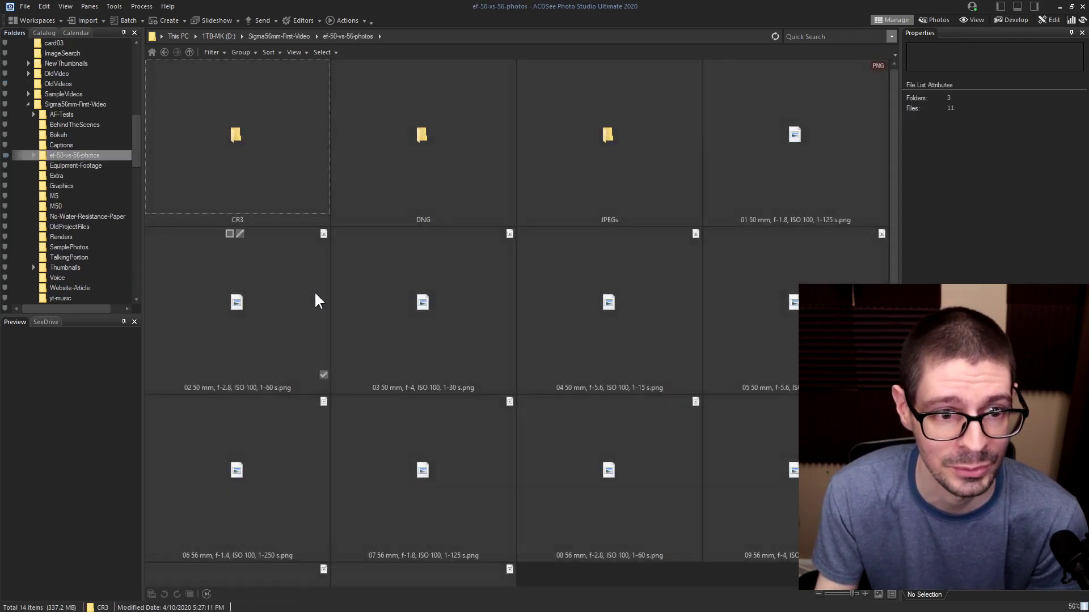
double_click(246, 142)
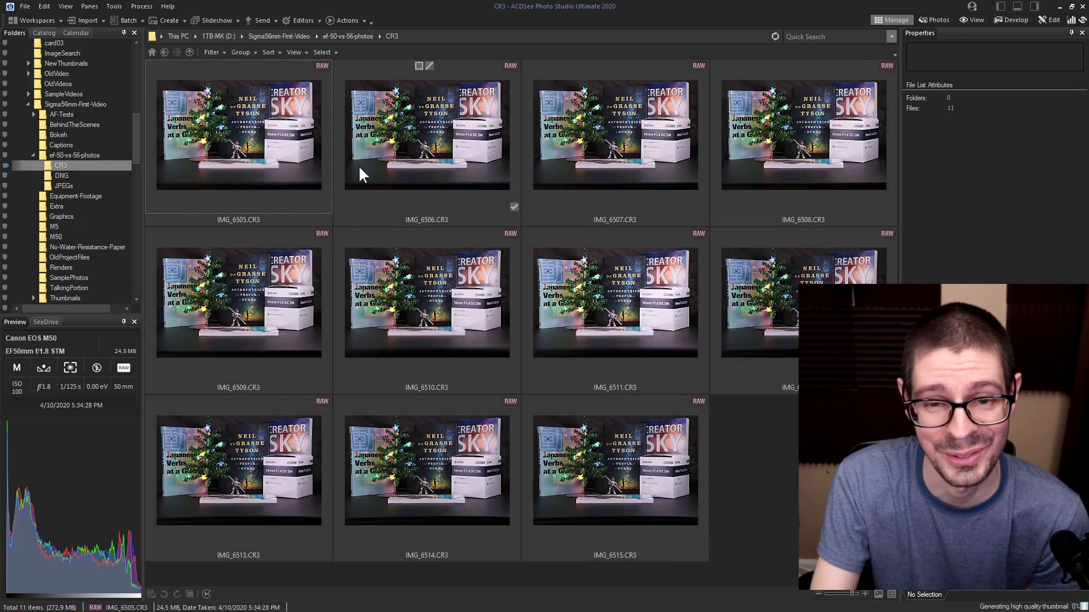
left_click(544, 153)
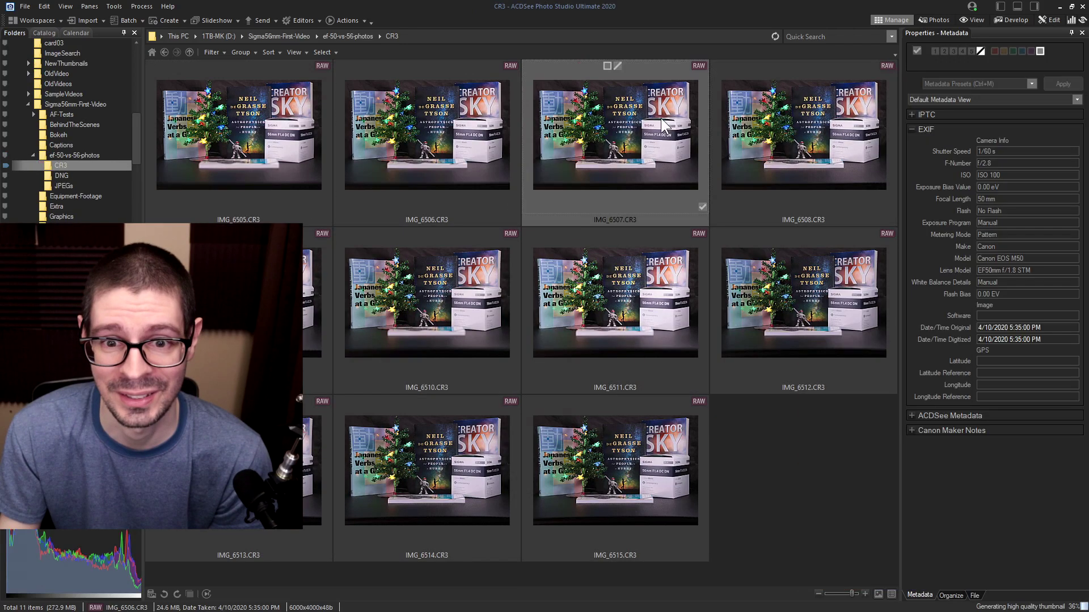
left_click(482, 154)
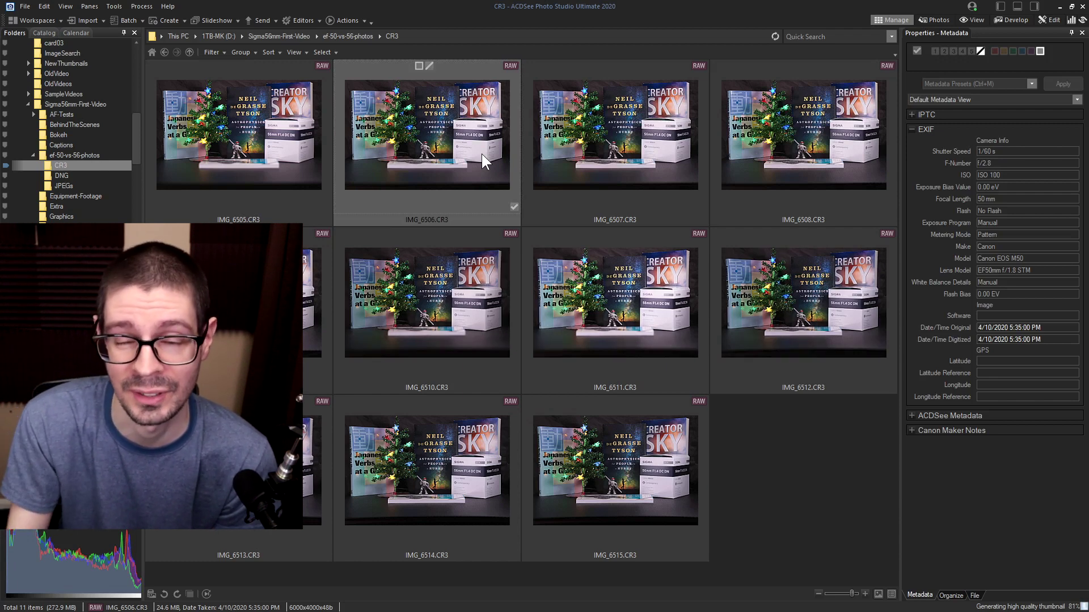
left_click(62, 176)
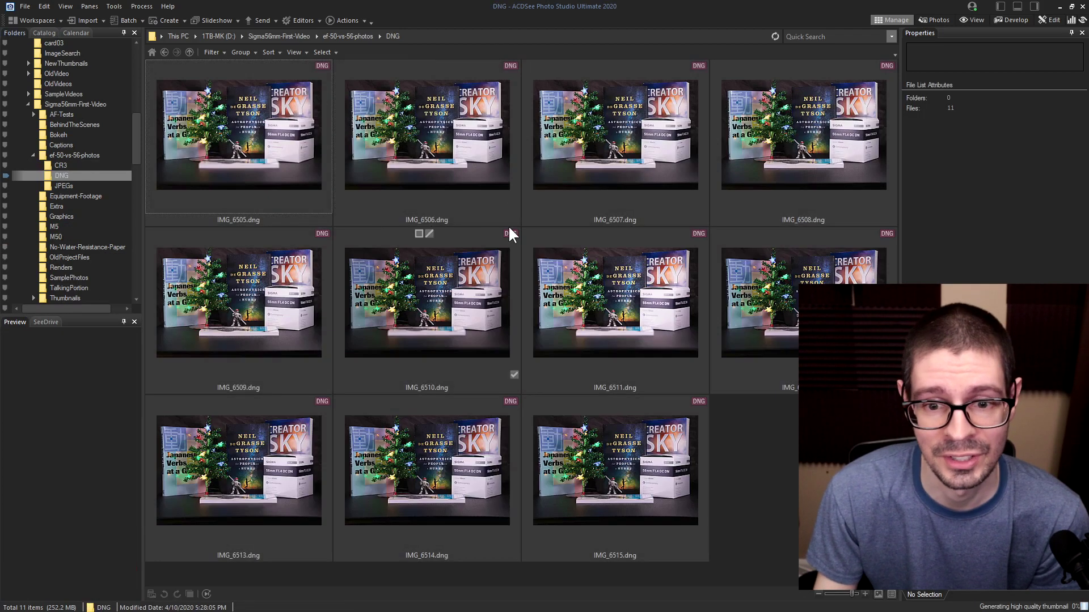
left_click(539, 141)
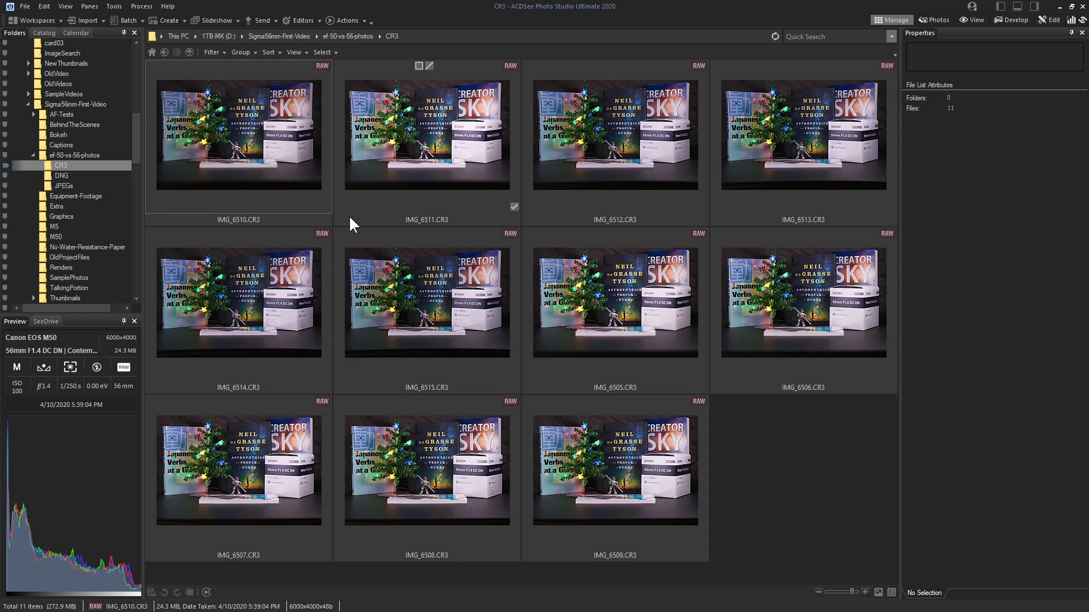
Bring up the Tools menu over the CR3 photo grid.
left_click(114, 6)
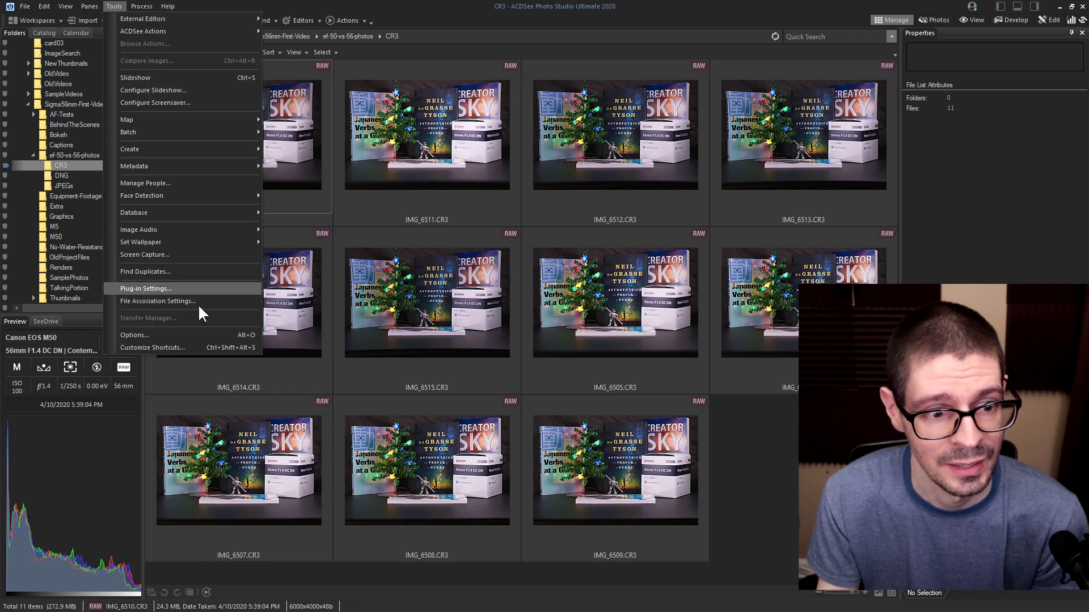
Review the Database options' metadata reminder choices, keeping the reminder at shutdown, then close Options.
left_click(187, 334)
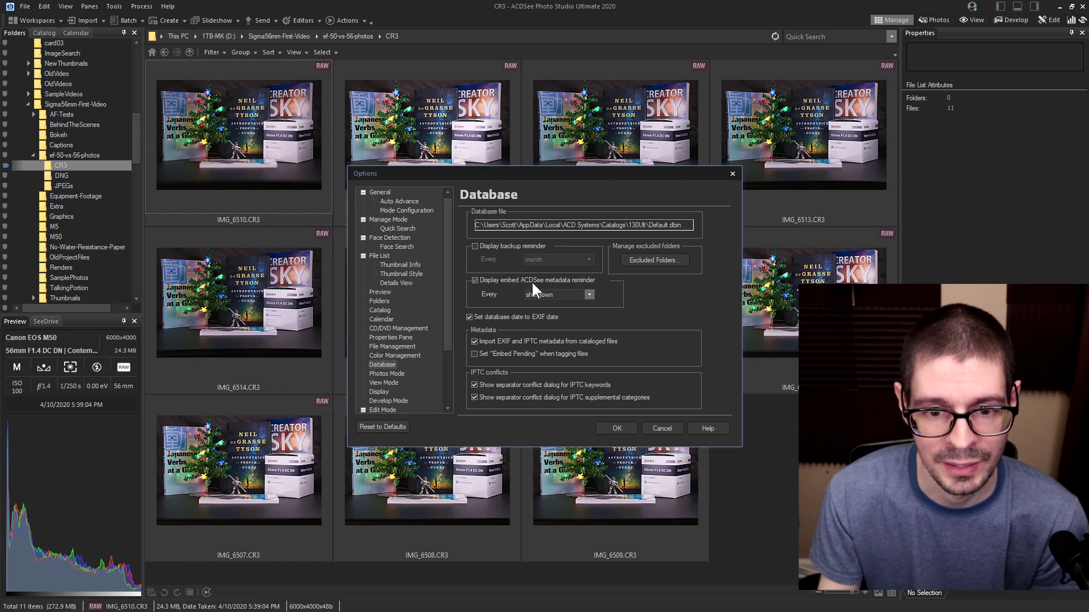
left_click(589, 294)
left_click(560, 306)
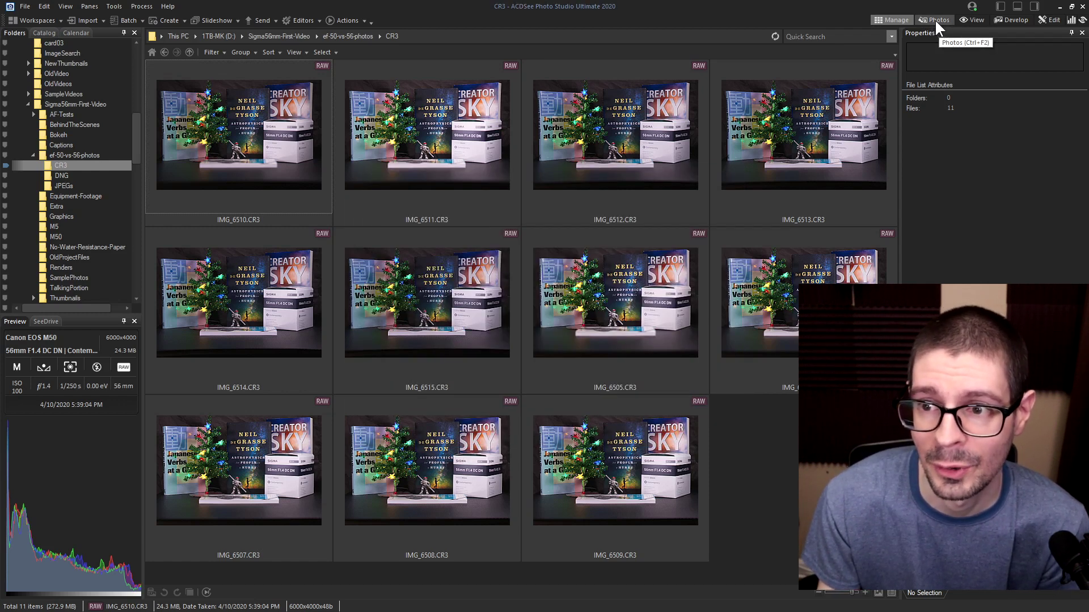
left_click(934, 19)
mouse_move(576, 295)
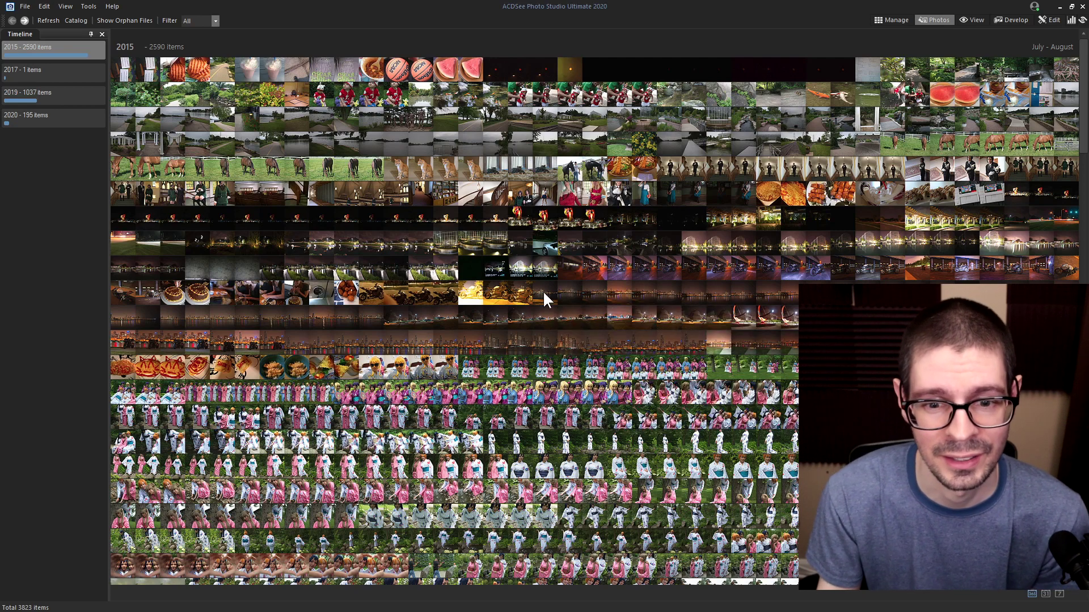
scroll(543, 290, "down", 5)
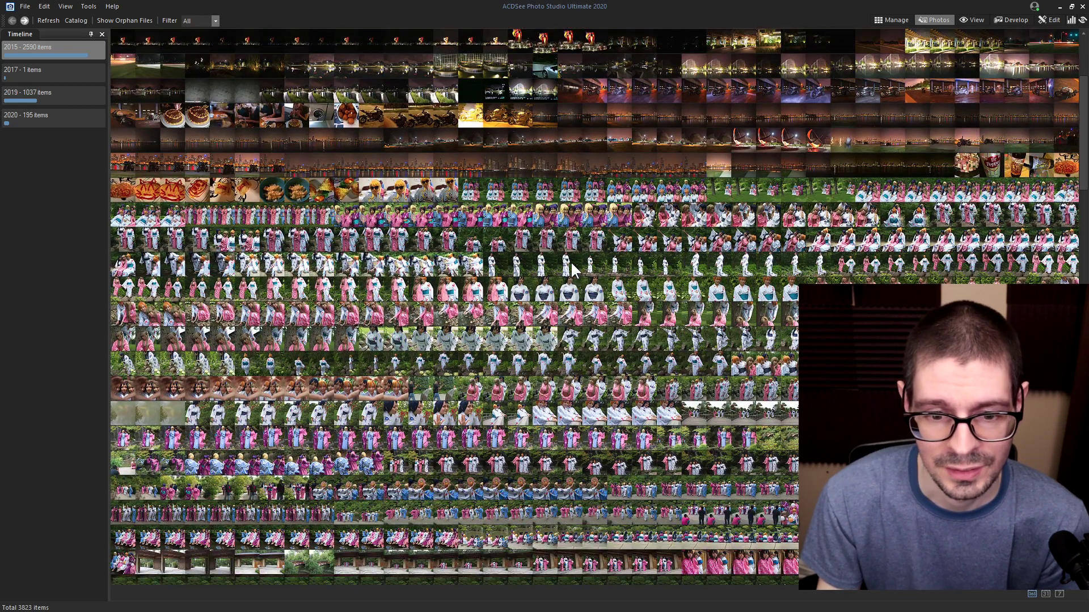
scroll(514, 292, "up", 3)
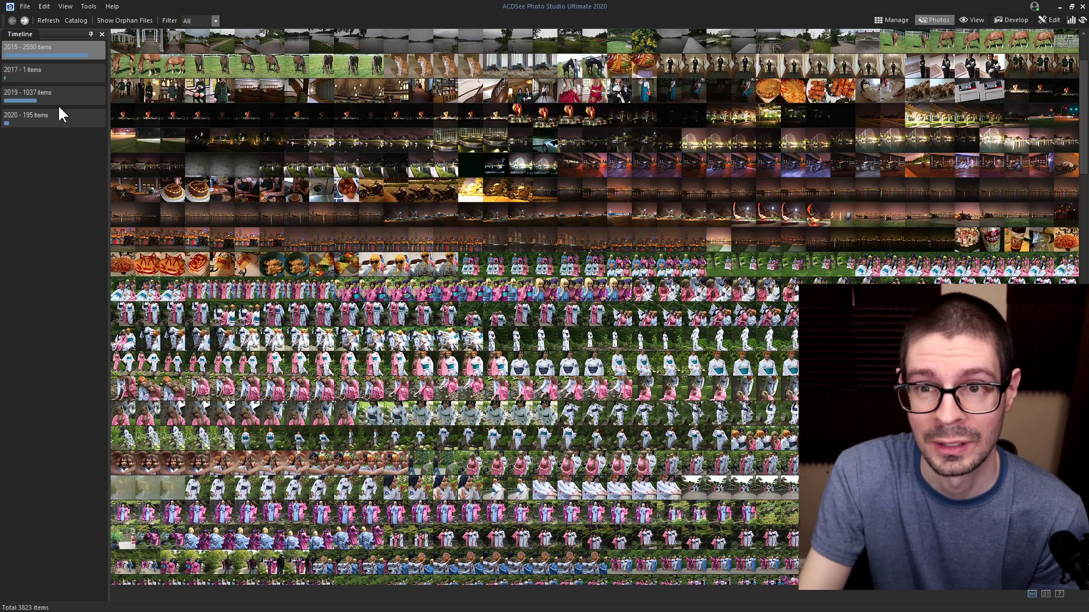
scroll(475, 260, "up", 4)
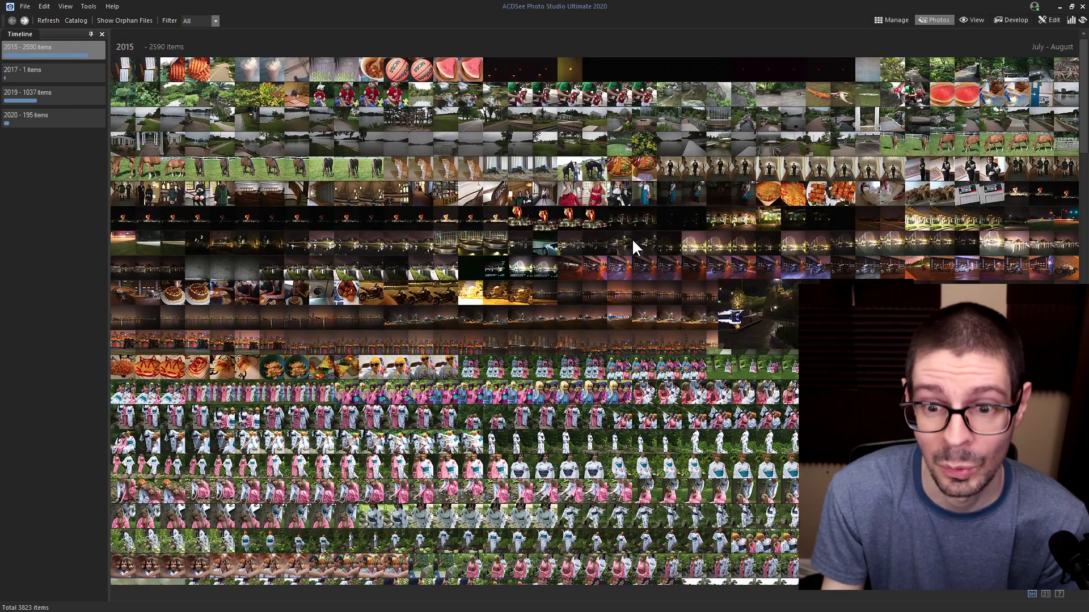
mouse_move(627, 242)
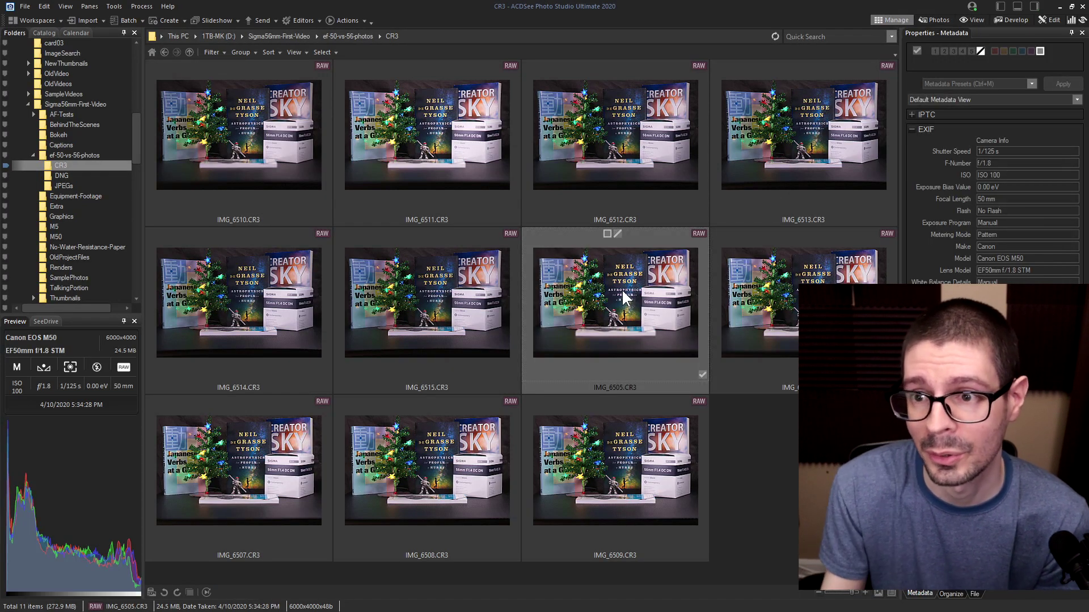
View the photos at 100% in View mode, switching to IMG_6515.CR3 and panning to the ASTROPHYSICS title.
left_click(974, 19)
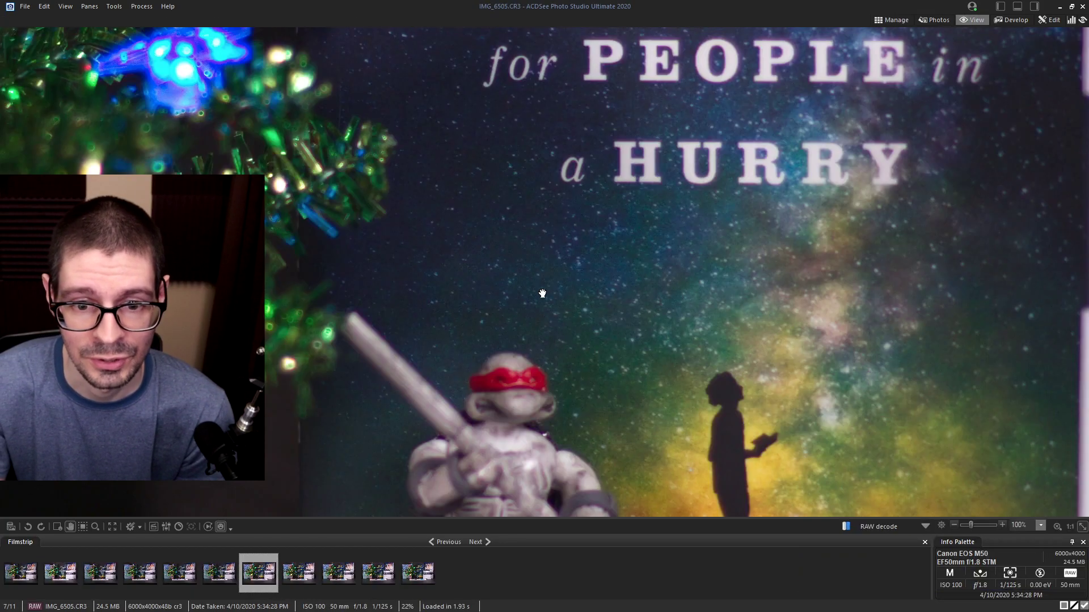
left_click(523, 296)
left_click_drag(471, 280, 695, 264)
left_click(213, 566)
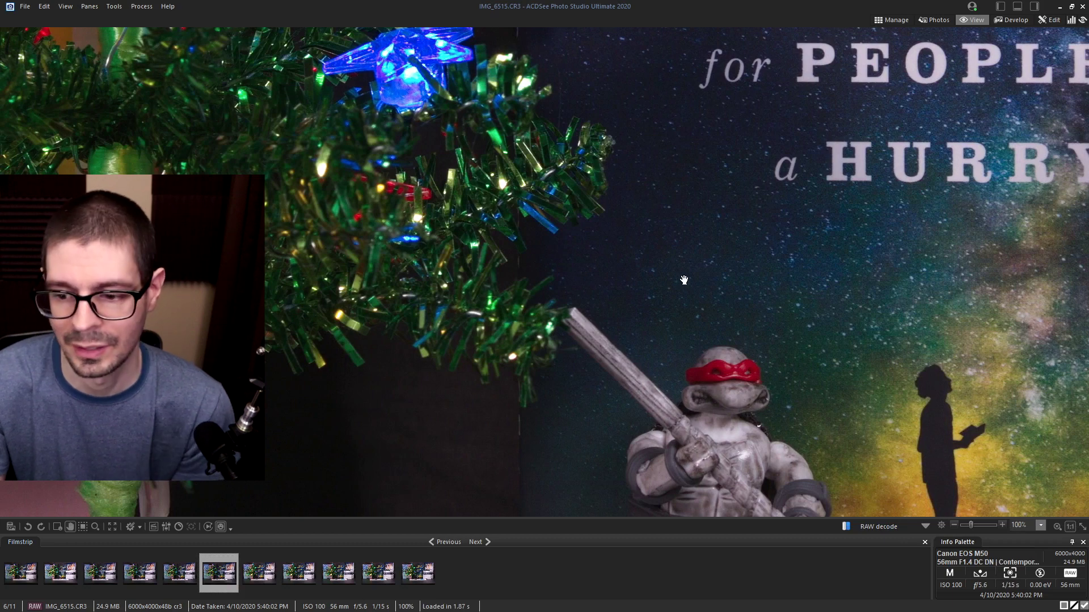
left_click_drag(684, 280, 552, 263)
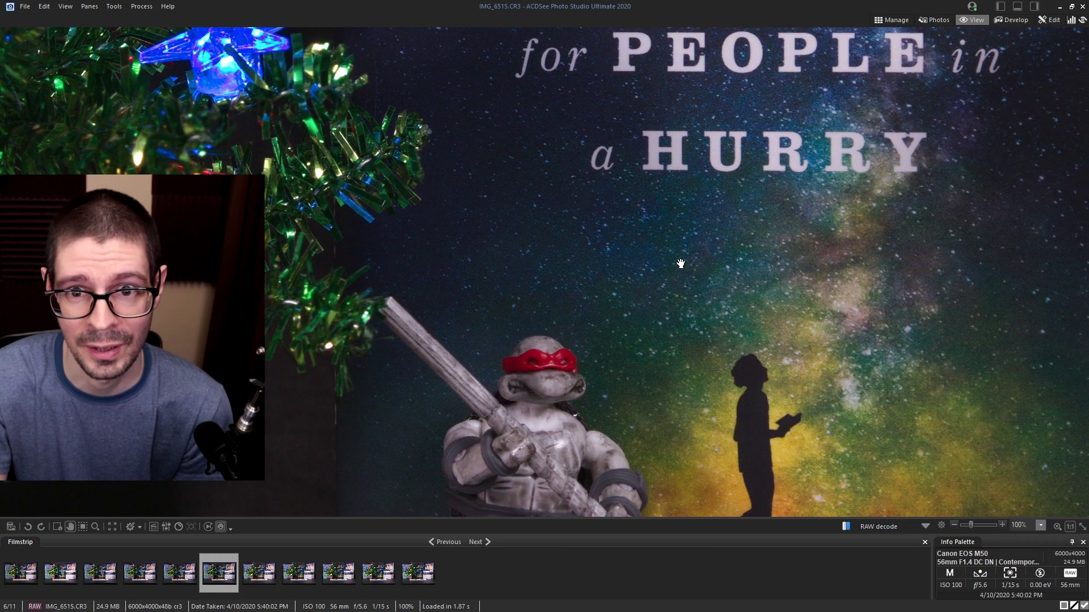
left_click_drag(680, 264, 643, 355)
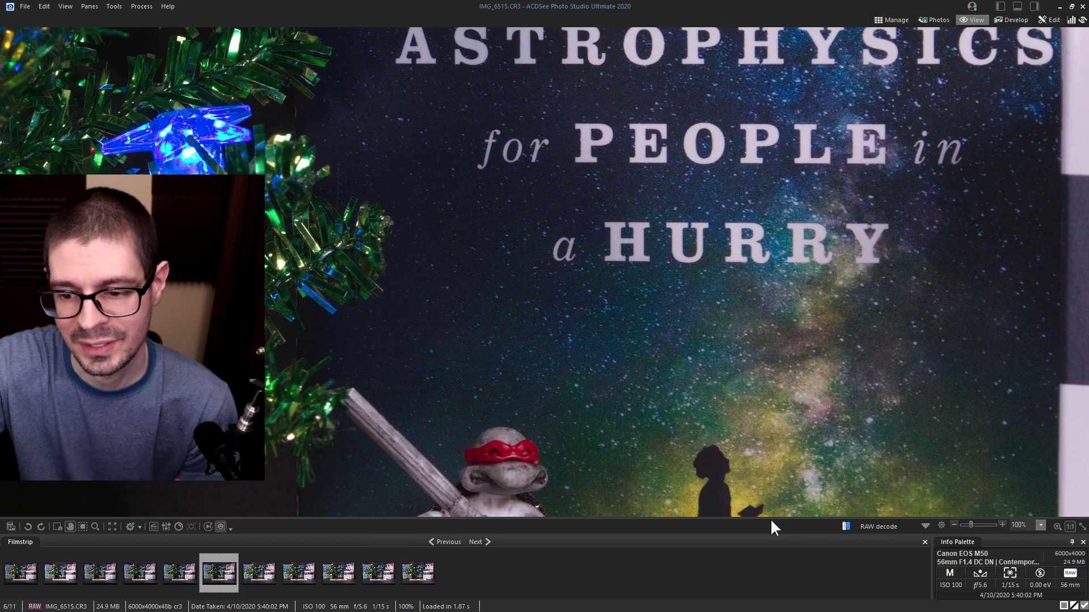
Compare the embedded preview with RAW decode, keep RAW decode, and fit the photo to the window.
left_click(846, 527)
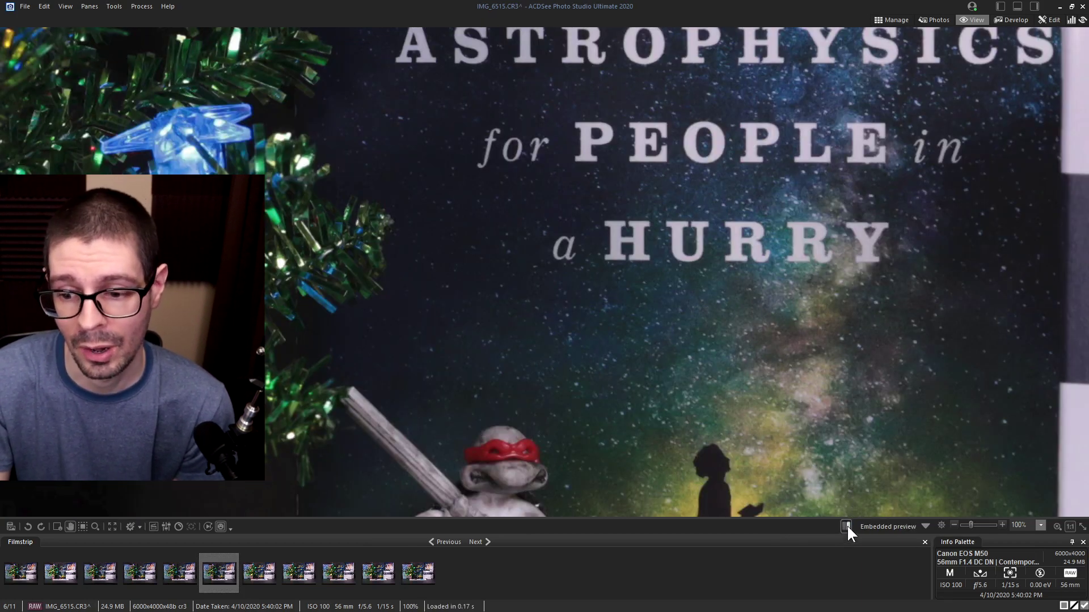
left_click(846, 526)
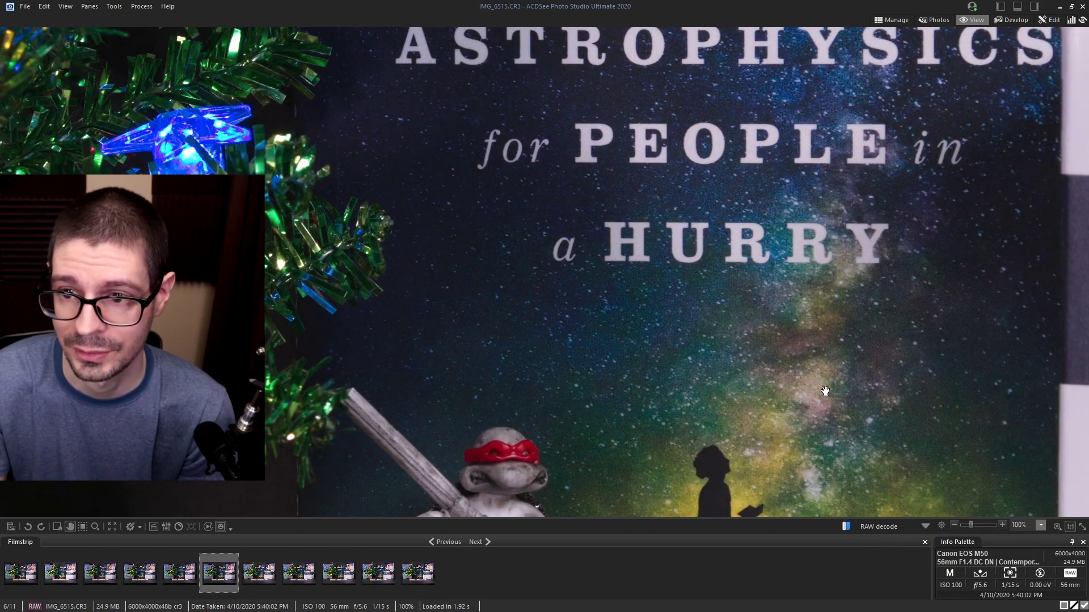
key("ctrl+shift+x")
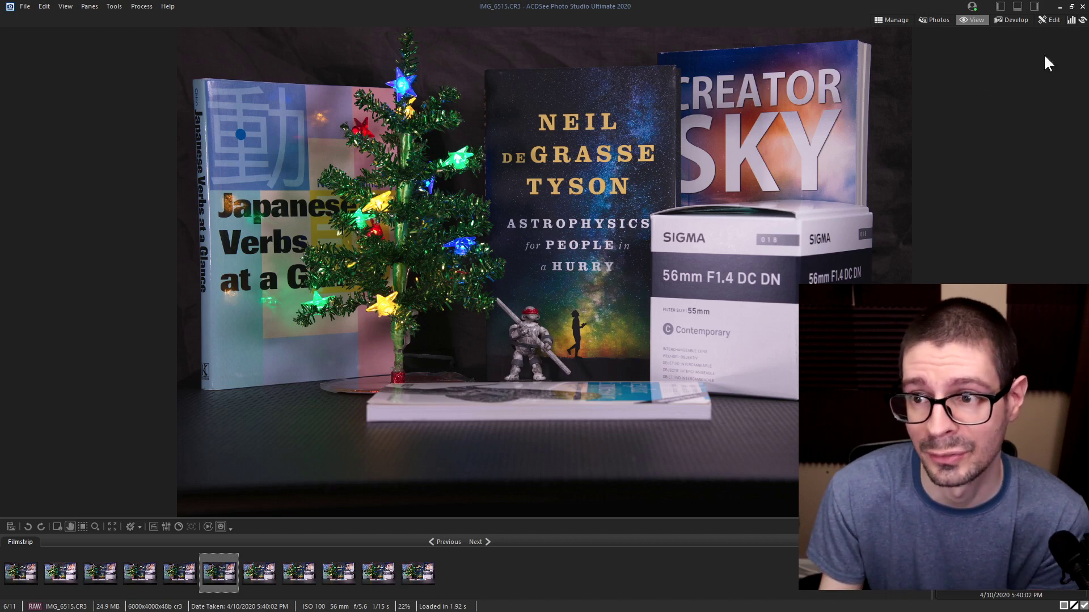
Load the photo in Develop and inspect the RRY title letters at 300%, then return to 100%.
left_click(1011, 20)
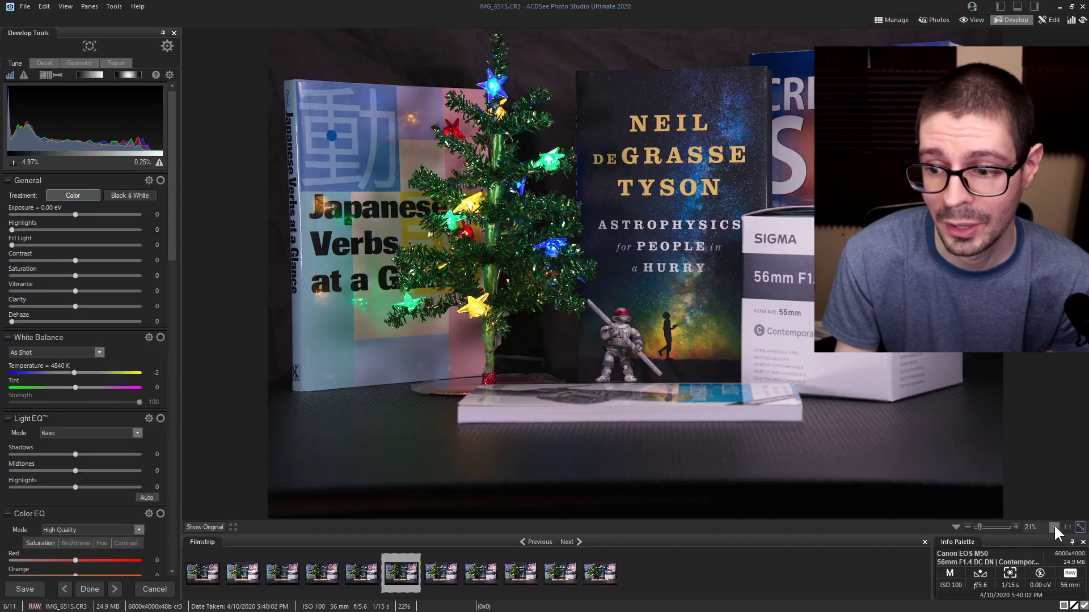
left_click(1053, 527)
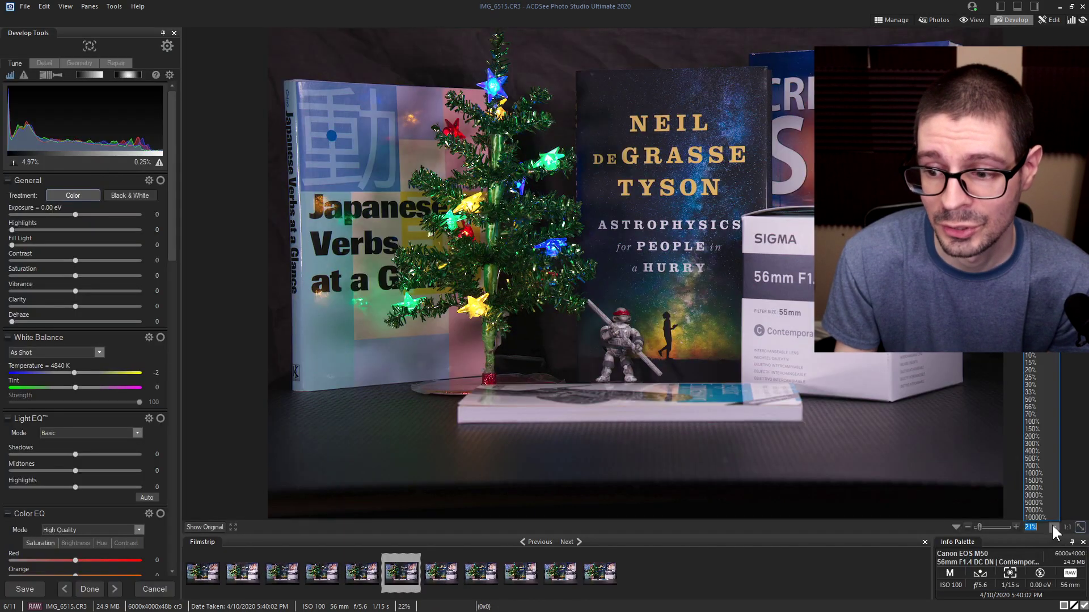
left_click(1034, 441)
left_click_drag(630, 318, 591, 469)
left_click(1055, 528)
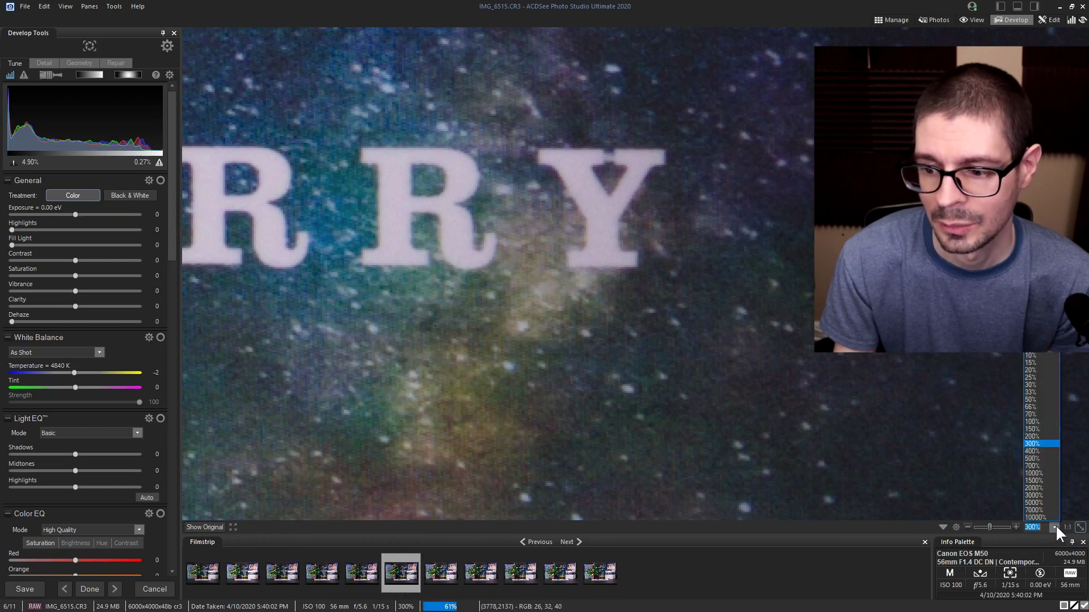
left_click(1037, 419)
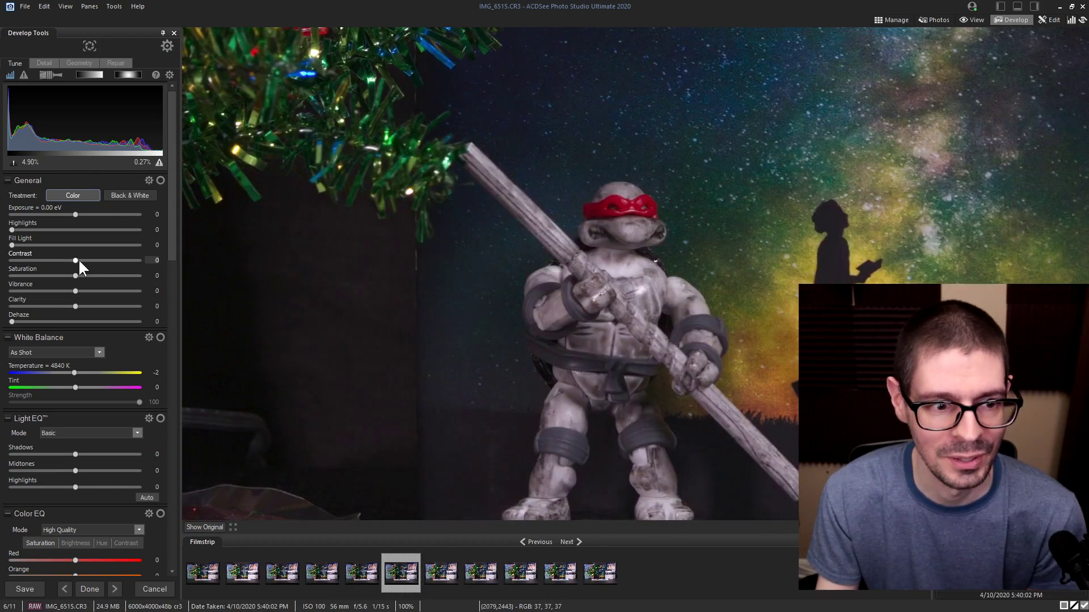
Raise contrast to 8, warm white balance to about 5022 K, and brighten midtones with Light EQ.
mouse_move(79, 258)
left_mouse_down()
mouse_move(69, 261)
mouse_move(77, 253)
left_mouse_up()
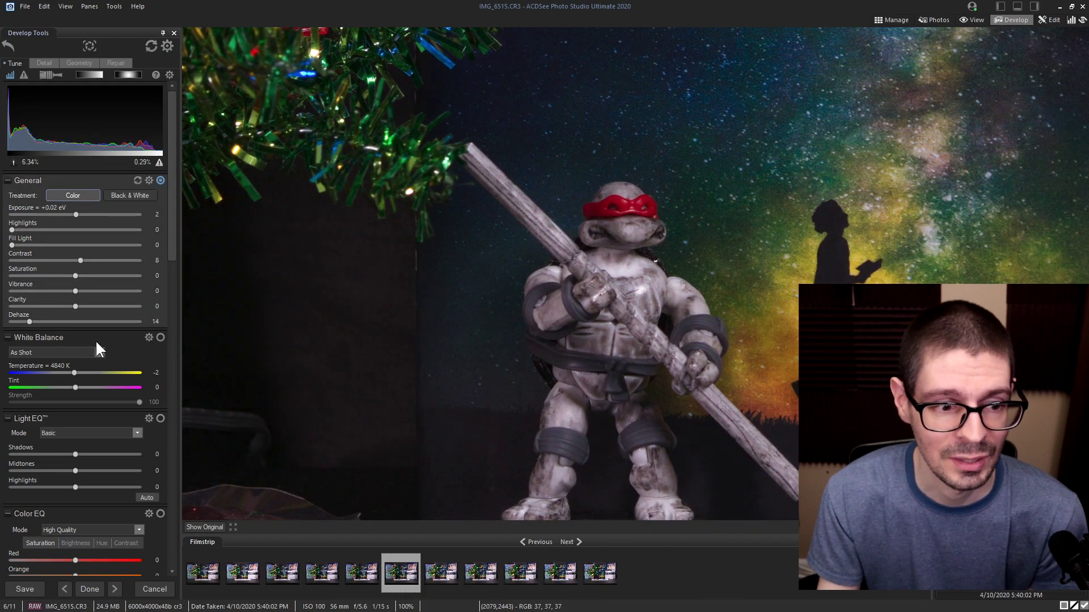
left_click(73, 373)
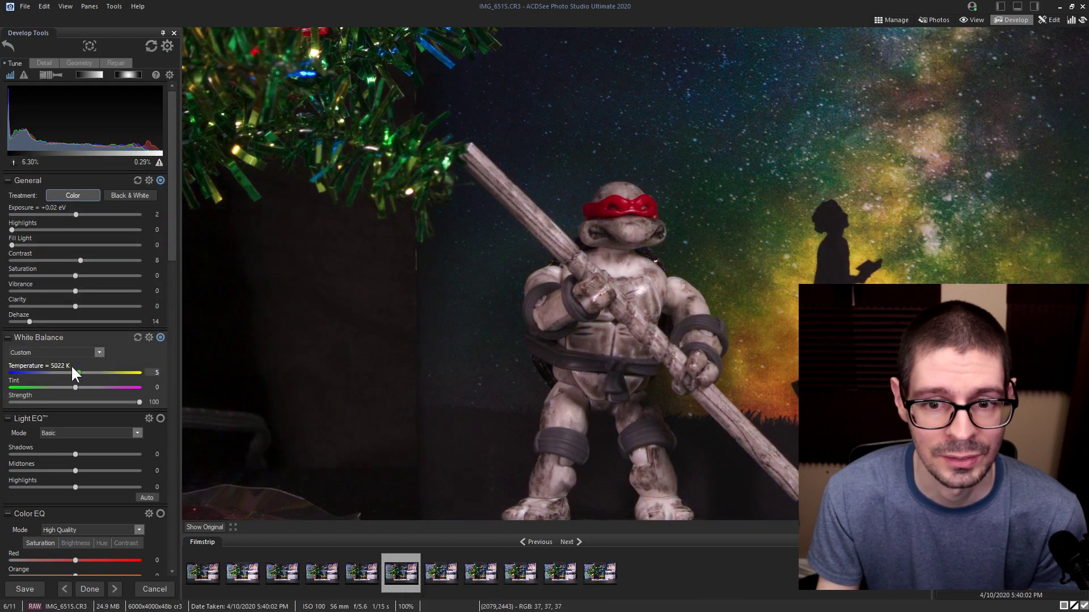
scroll(159, 253, "down", 5)
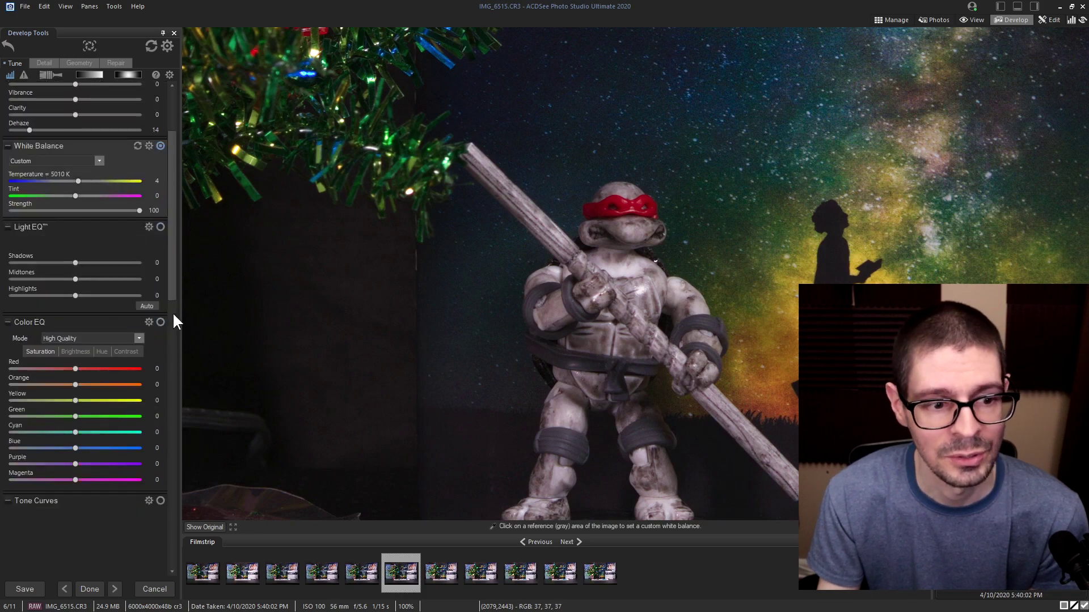
mouse_move(76, 279)
left_mouse_down()
mouse_move(93, 279)
mouse_move(73, 262)
mouse_move(64, 296)
left_mouse_up()
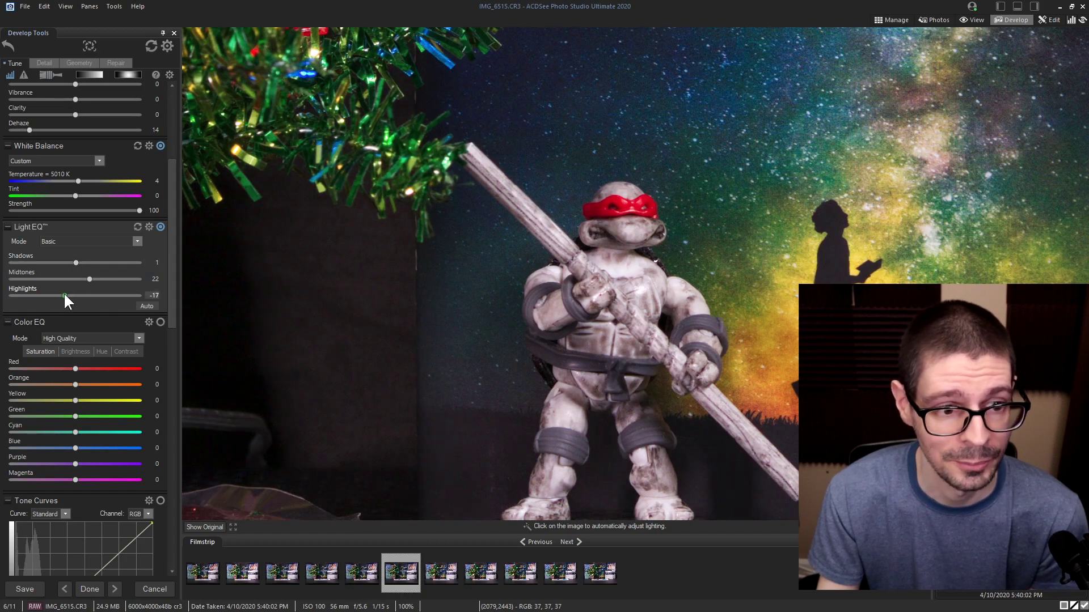
Set the Light EQ mode to Basic.
left_click(137, 241)
left_click(122, 258)
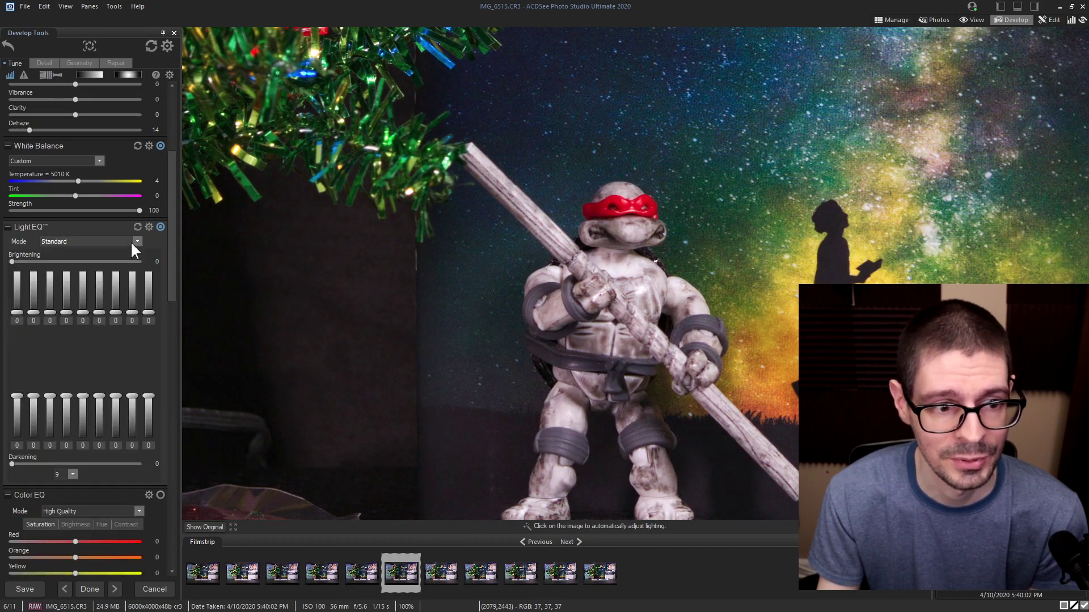
left_click(135, 241)
left_click(114, 250)
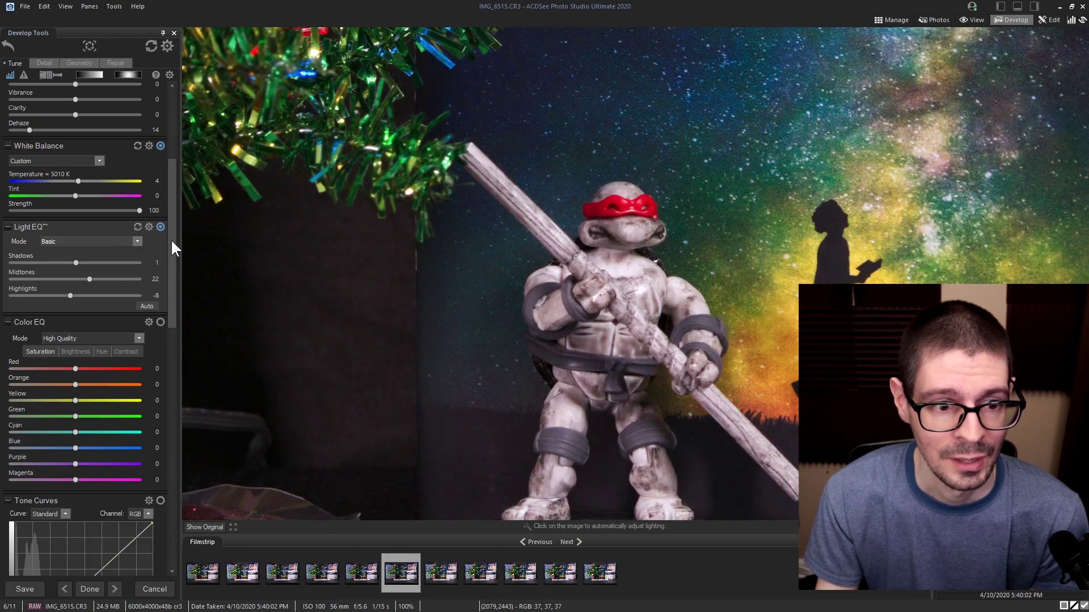
left_click_drag(171, 239, 160, 278)
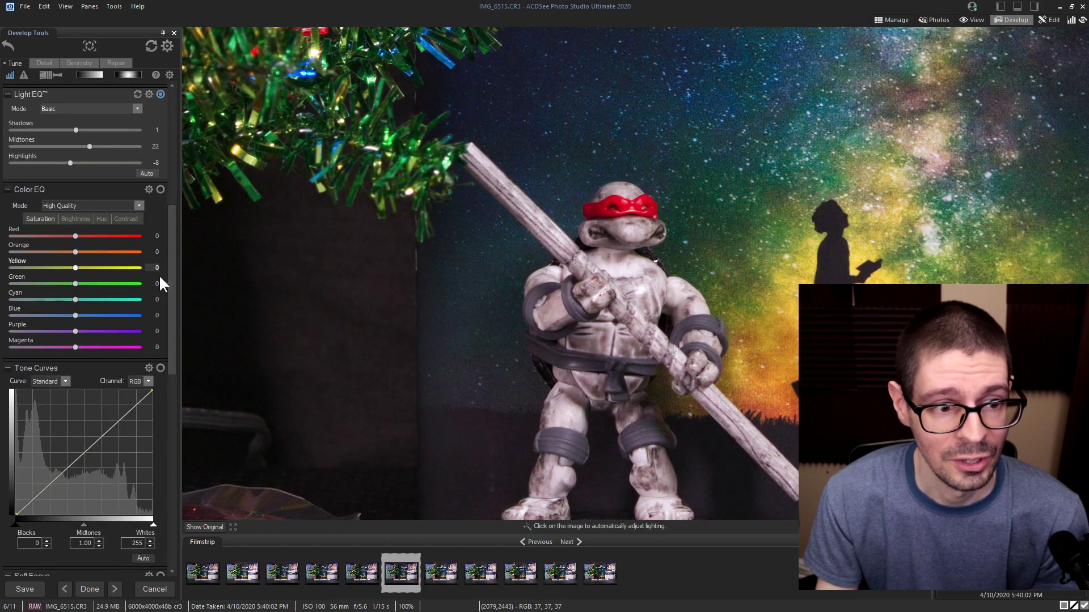
Shift Color EQ's red hue to -5 so the headband turns magenta.
left_click(70, 219)
left_click(99, 219)
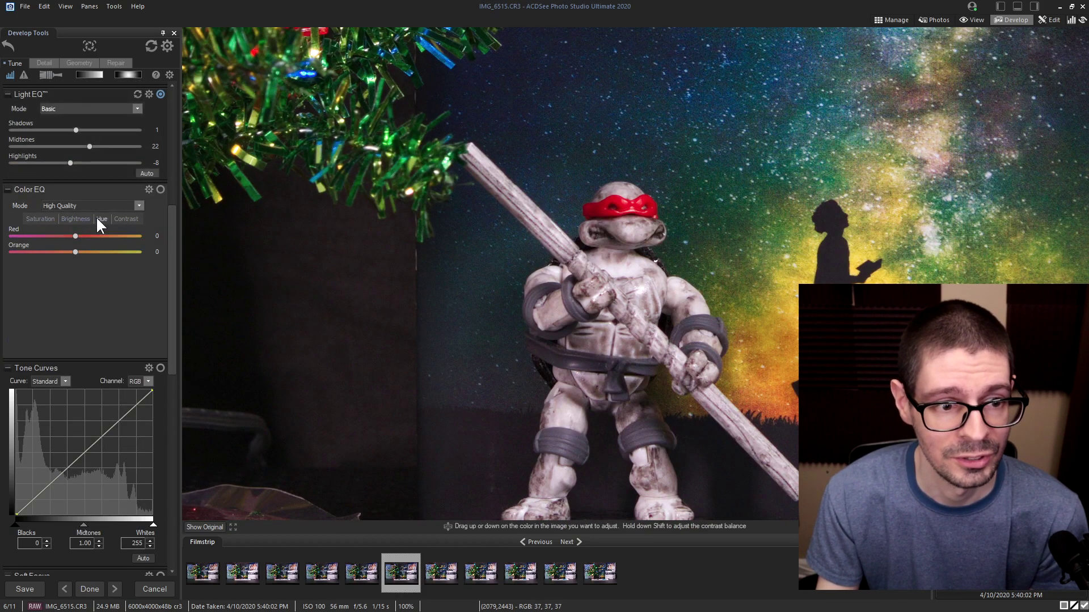
mouse_move(625, 221)
left_mouse_down()
mouse_move(618, 272)
mouse_move(620, 208)
mouse_move(622, 229)
left_mouse_up()
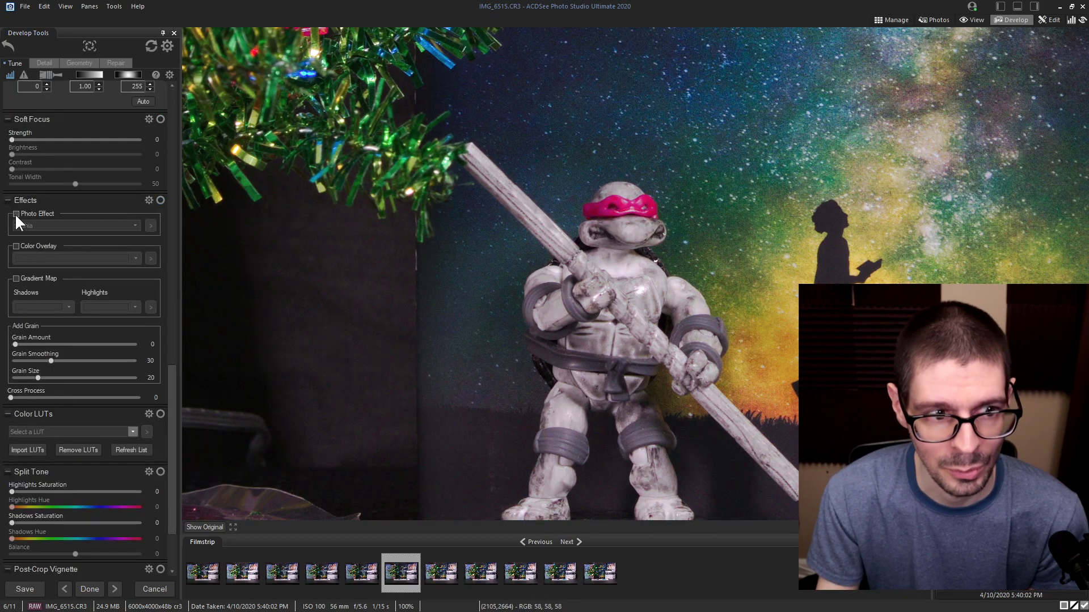
Try the Madison photo effect, turn it back off, and apply the Film colour LUT.
left_click(16, 214)
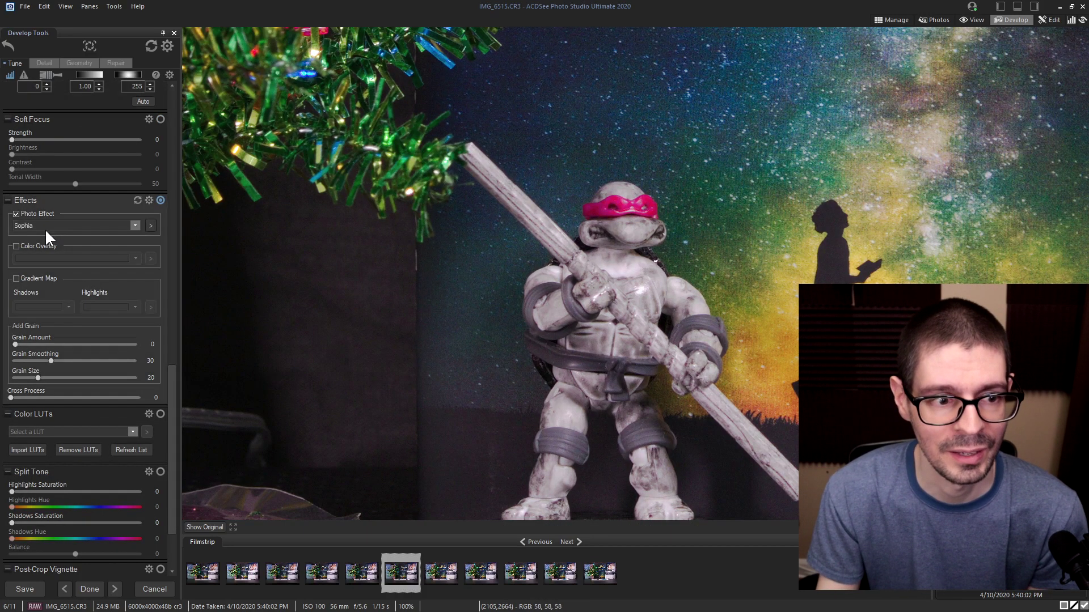
left_click(66, 225)
left_click(76, 274)
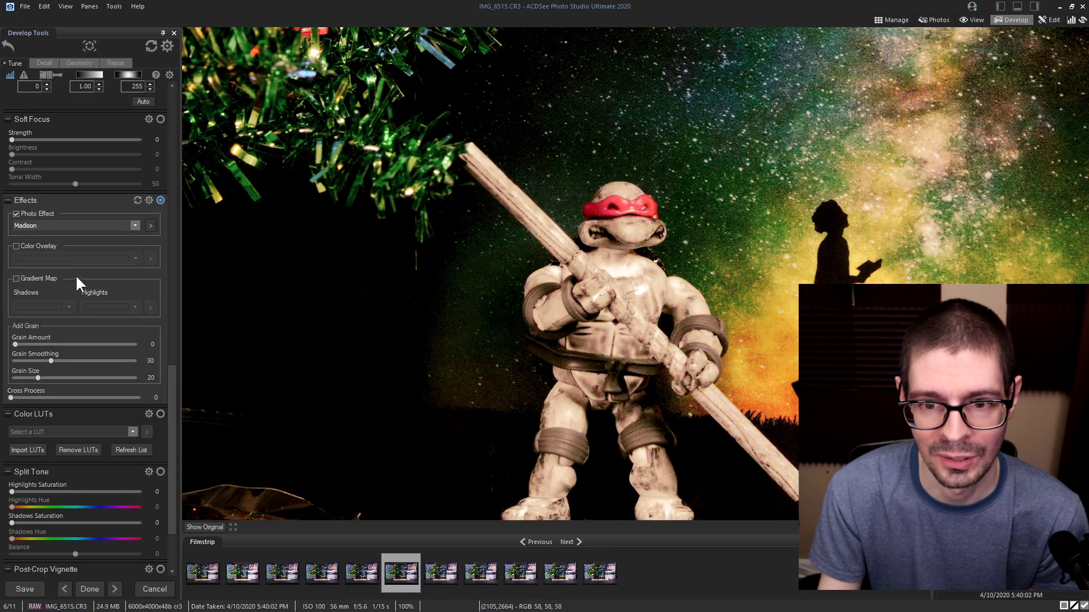
left_click(25, 214)
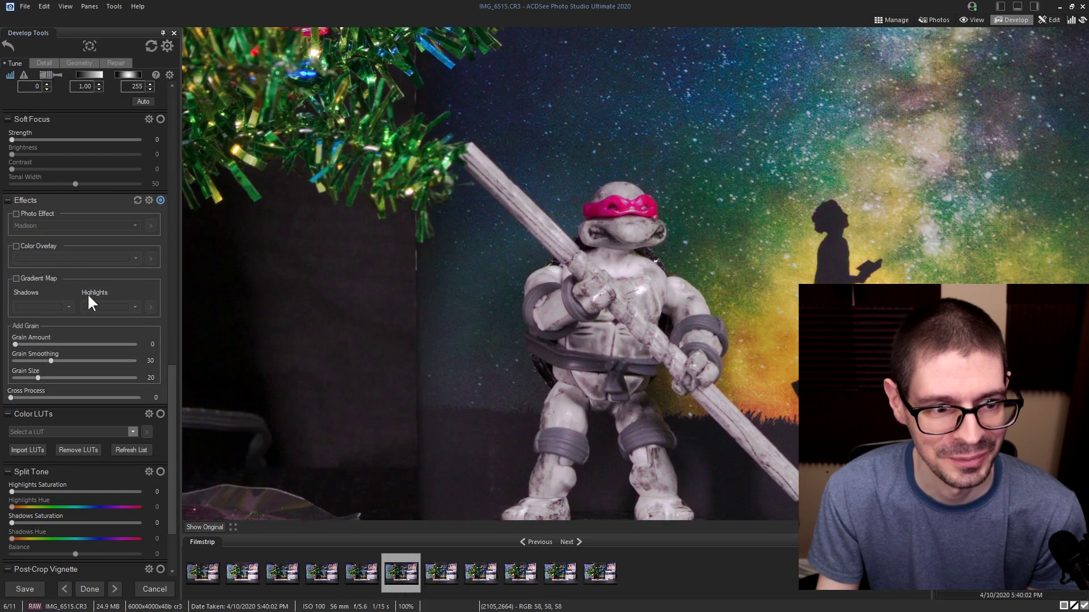
scroll(169, 413, "down", 2)
left_click(133, 380)
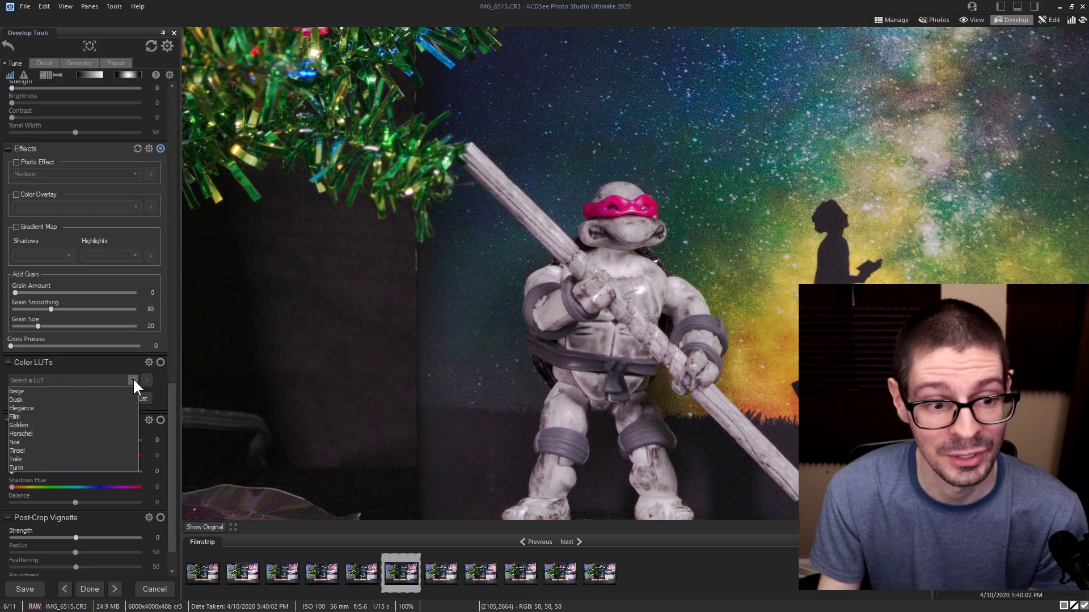
left_click(67, 416)
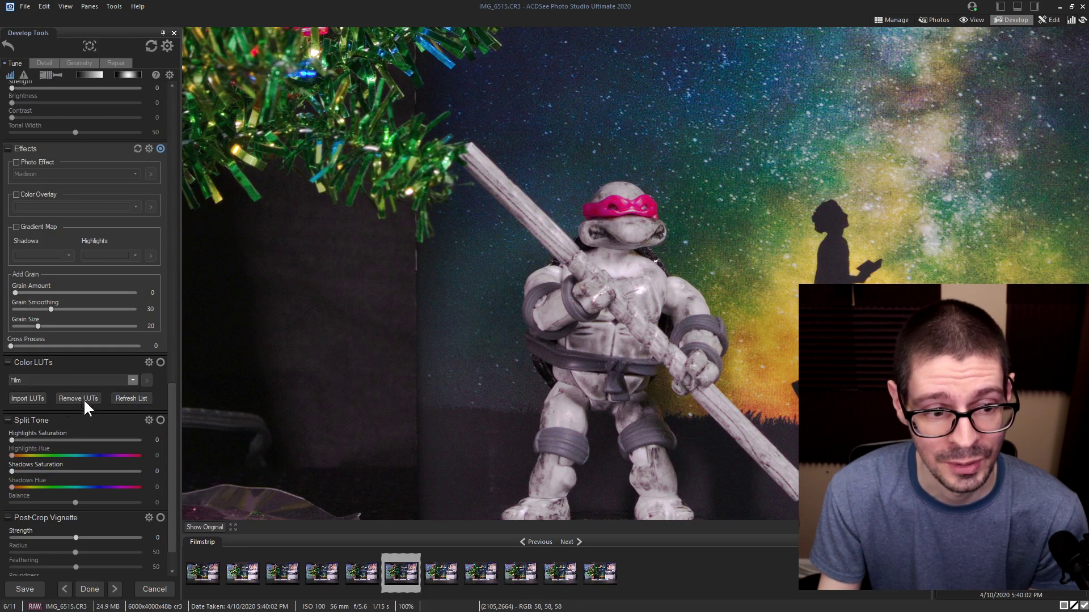
In Detail, set colour noise reduction 20, skin smoothing 23 and glow 11.
scroll(114, 397, "down", 2)
left_click_drag(169, 403, 217, 86)
left_click(44, 63)
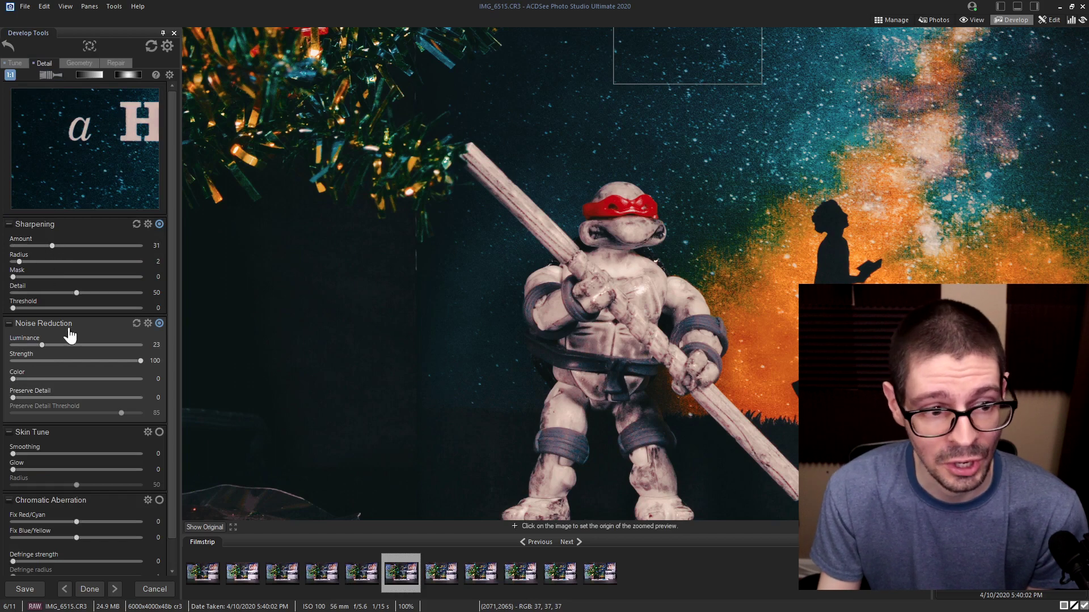
left_click(37, 379)
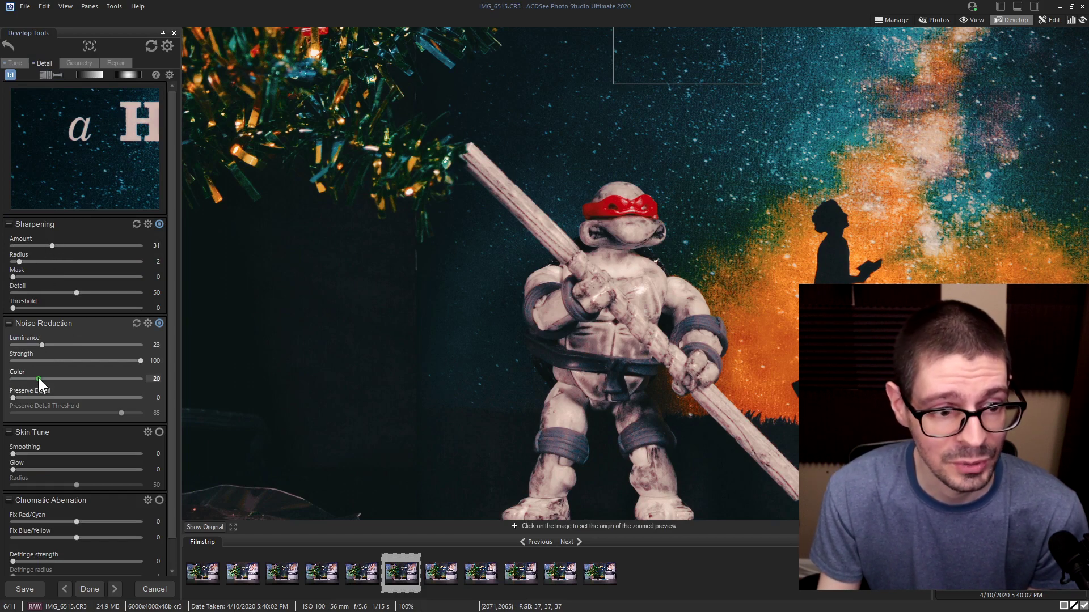
left_click(49, 453)
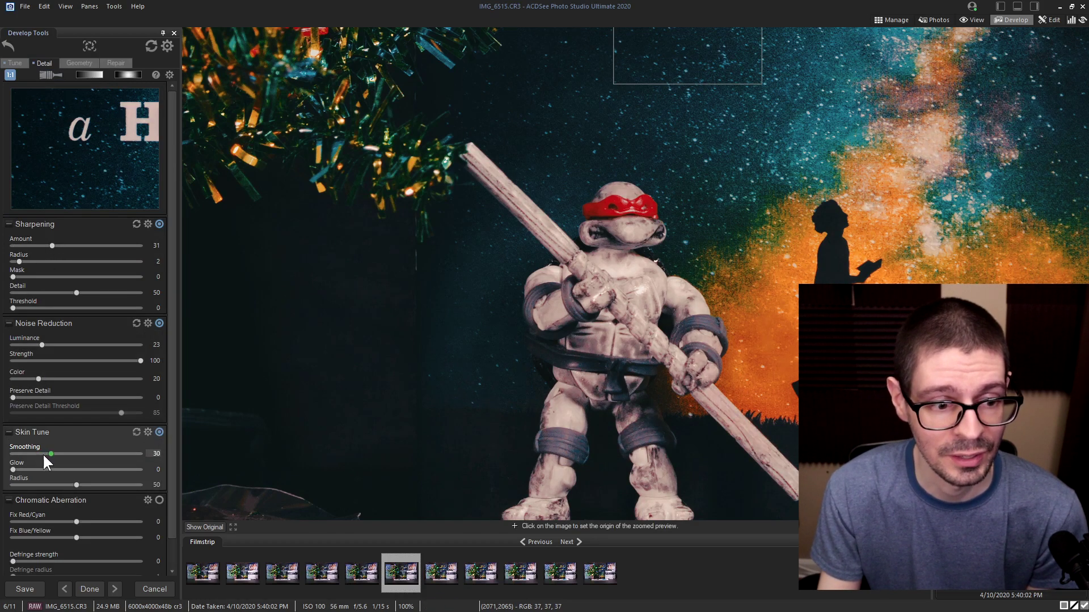
left_click(42, 454)
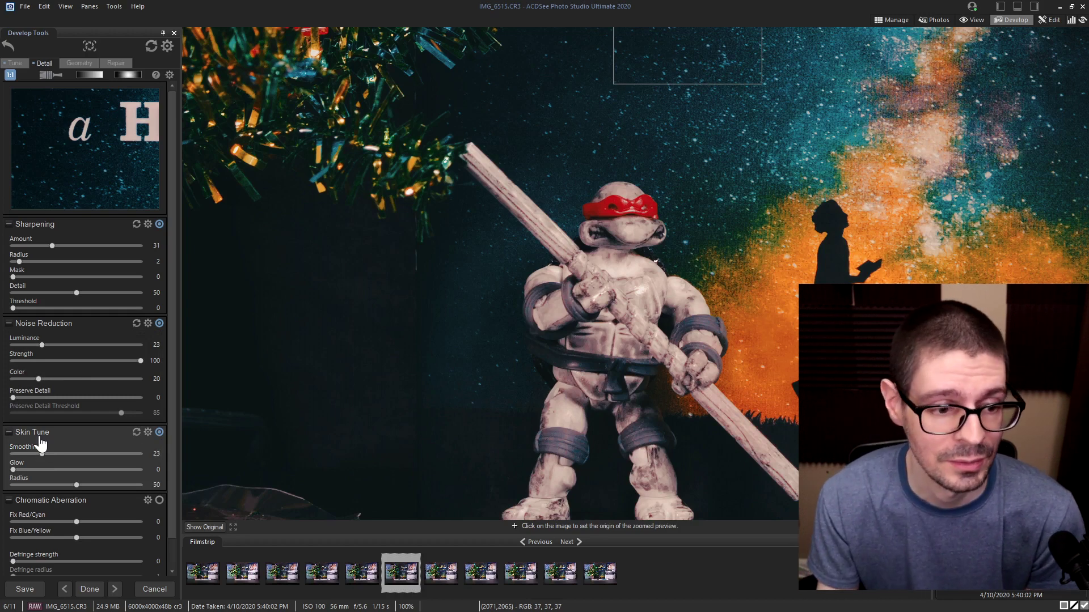
left_click(27, 470)
scroll(74, 499, "down", 1)
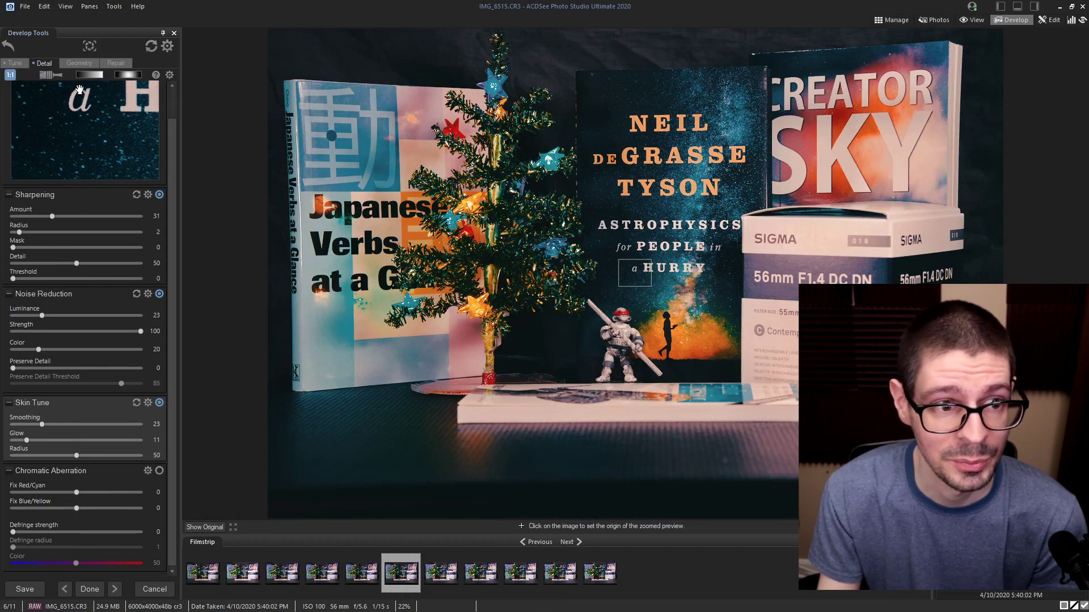
left_click(79, 63)
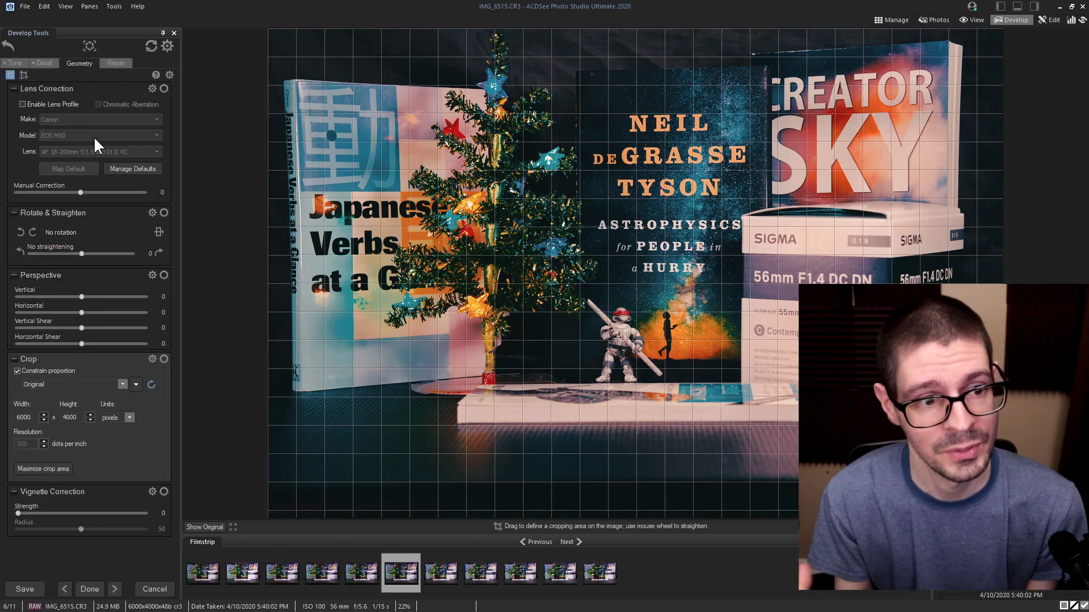
Enable lens profile correction with camera model EOS M50 and resize the crop box from the bottom-left.
left_click(63, 104)
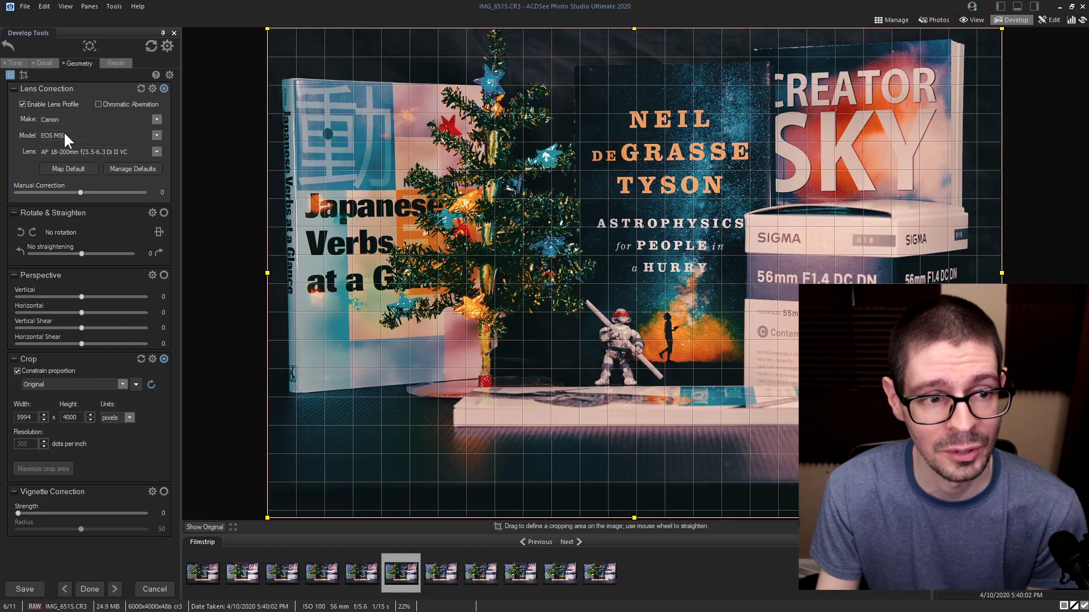
left_click(80, 135)
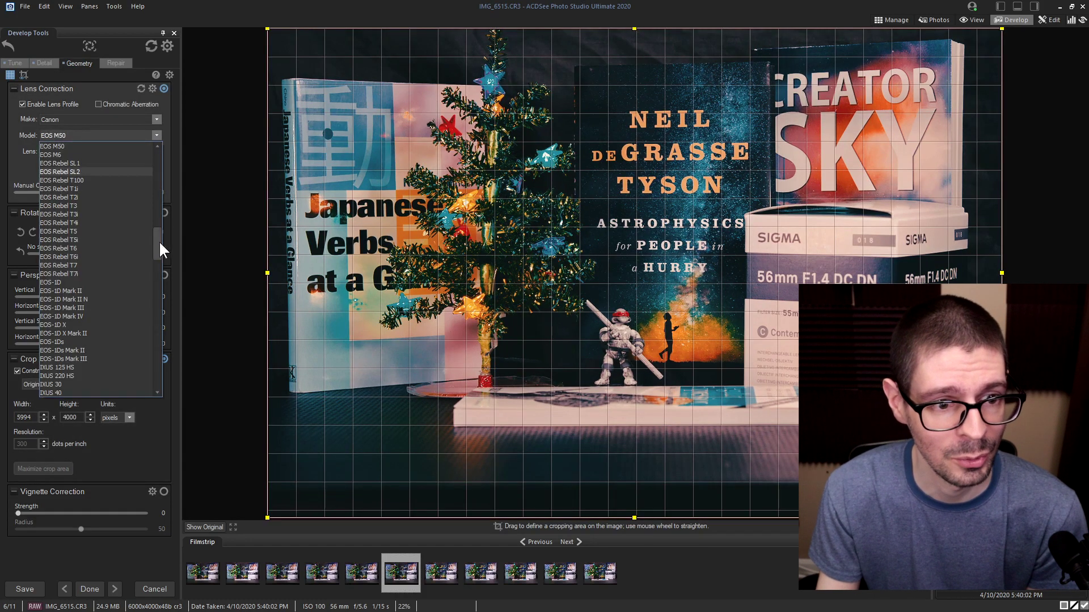
scroll(156, 237, "up", 4)
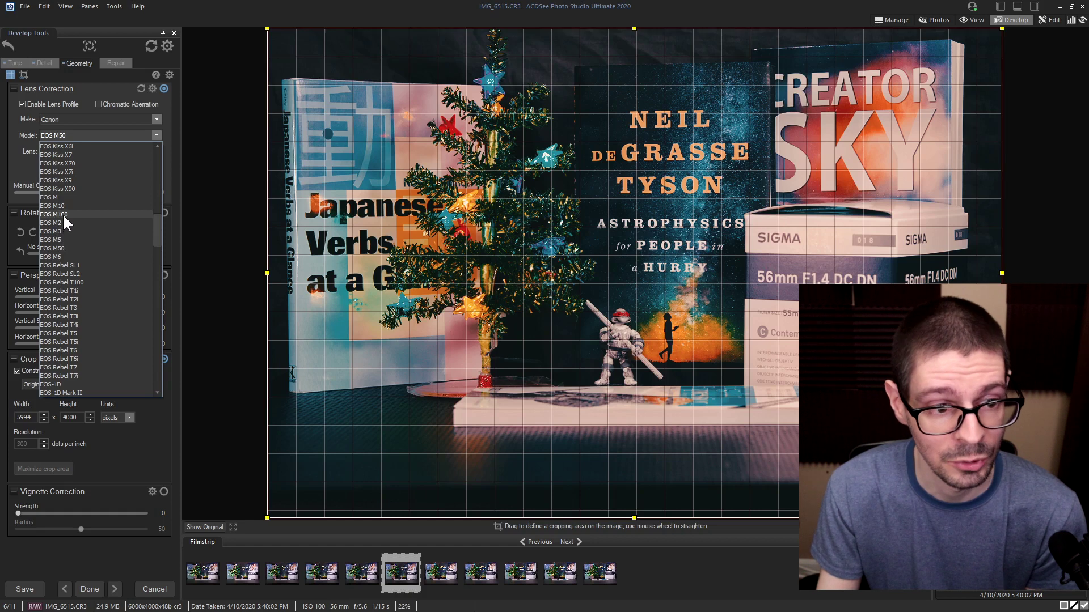
left_click_drag(157, 229, 155, 219)
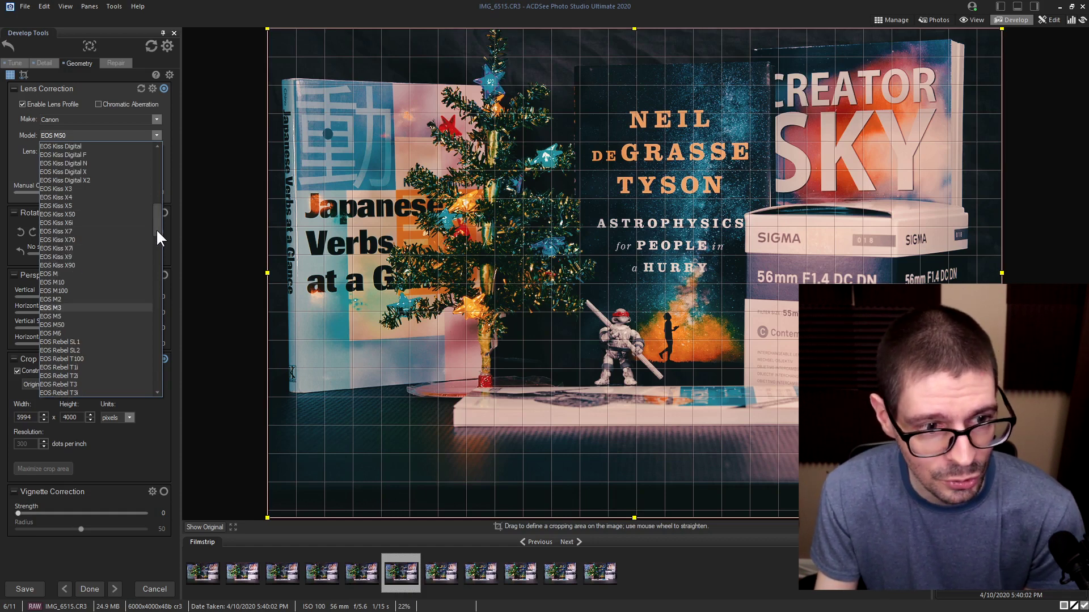
left_click_drag(157, 231, 156, 359)
left_click(163, 393)
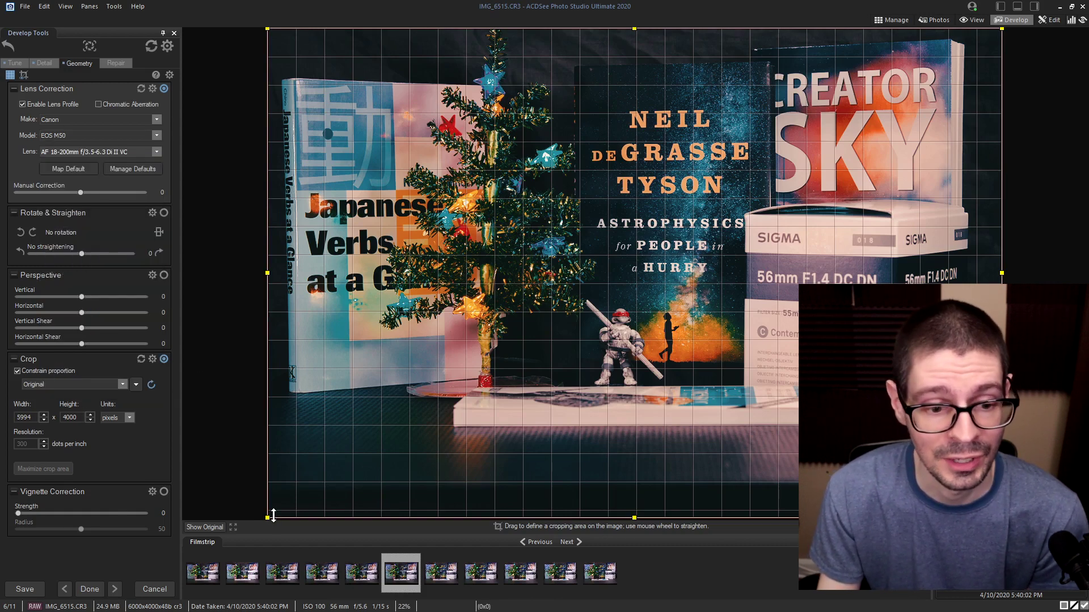
left_click_drag(269, 517, 324, 366)
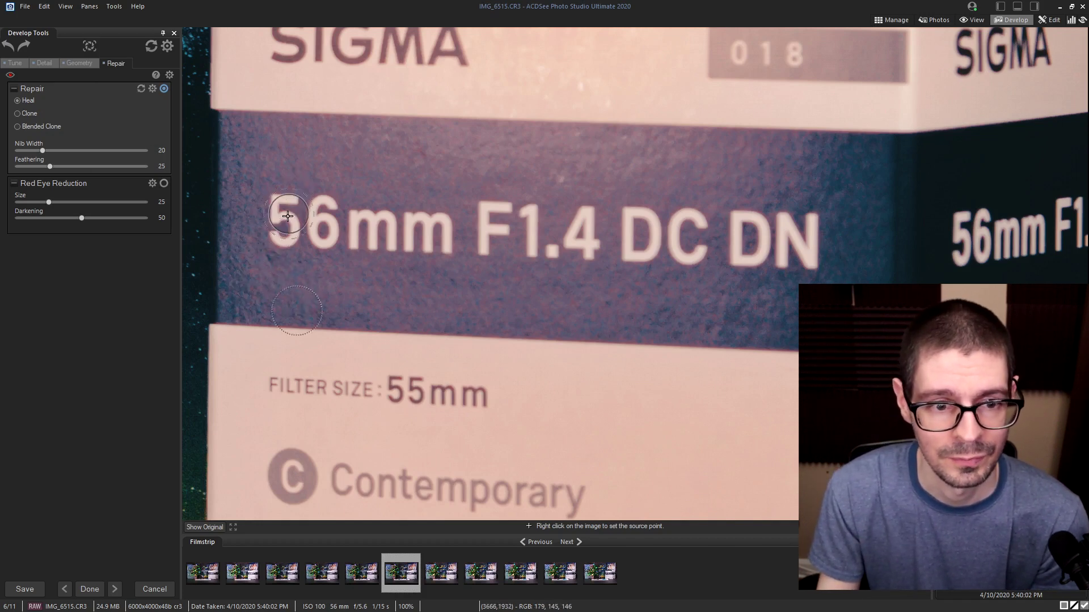
Heal across the 56mm F1.4 DC DN lettering on the lens box.
mouse_move(282, 215)
left_mouse_down()
mouse_move(293, 233)
mouse_move(816, 244)
left_mouse_up()
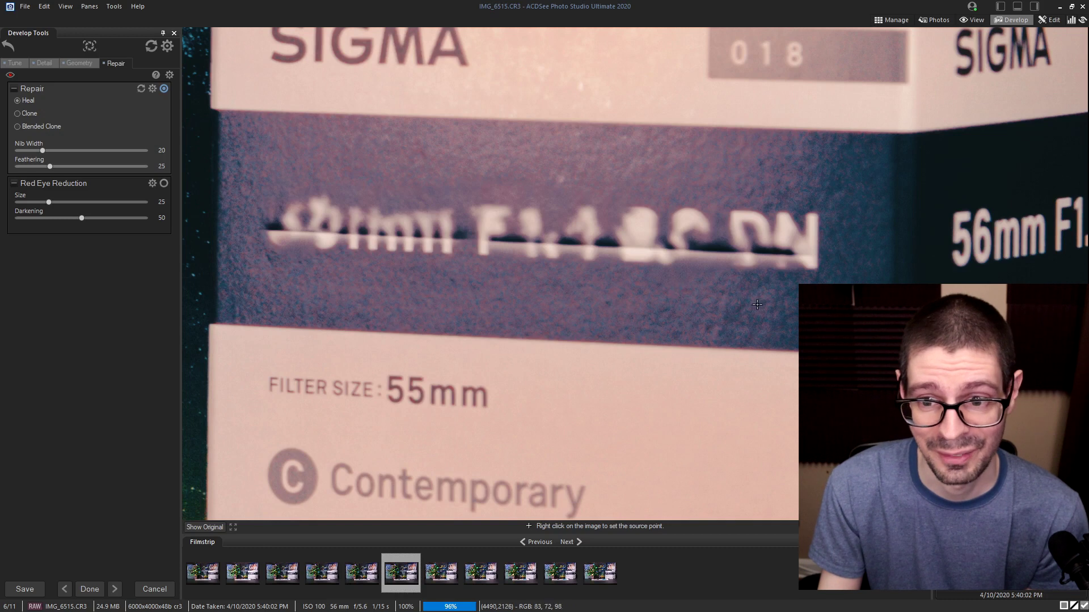
scroll(760, 306, "down", 3)
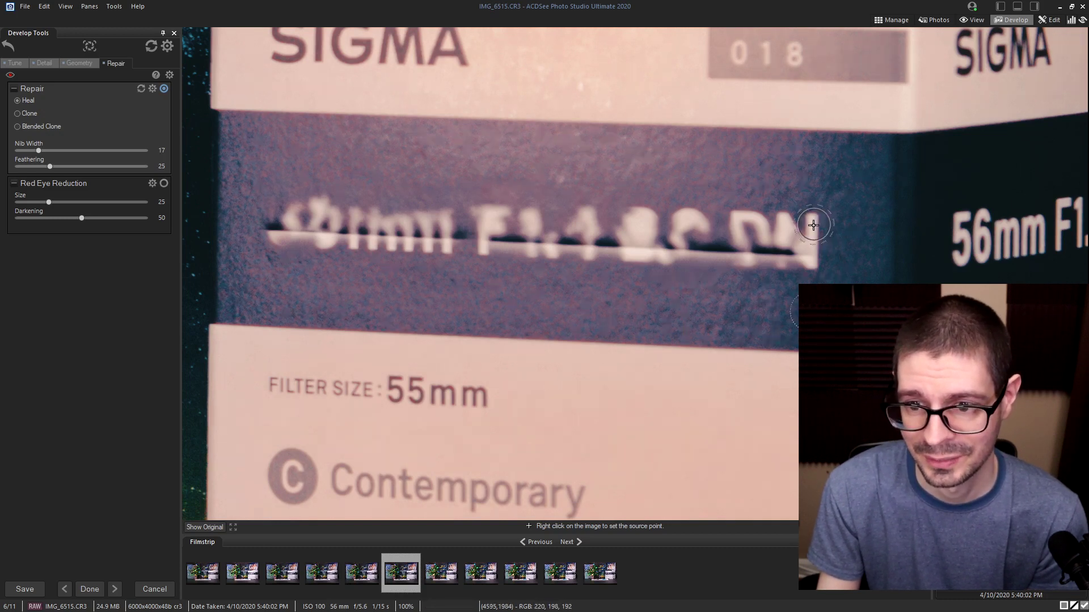
right_click(393, 575)
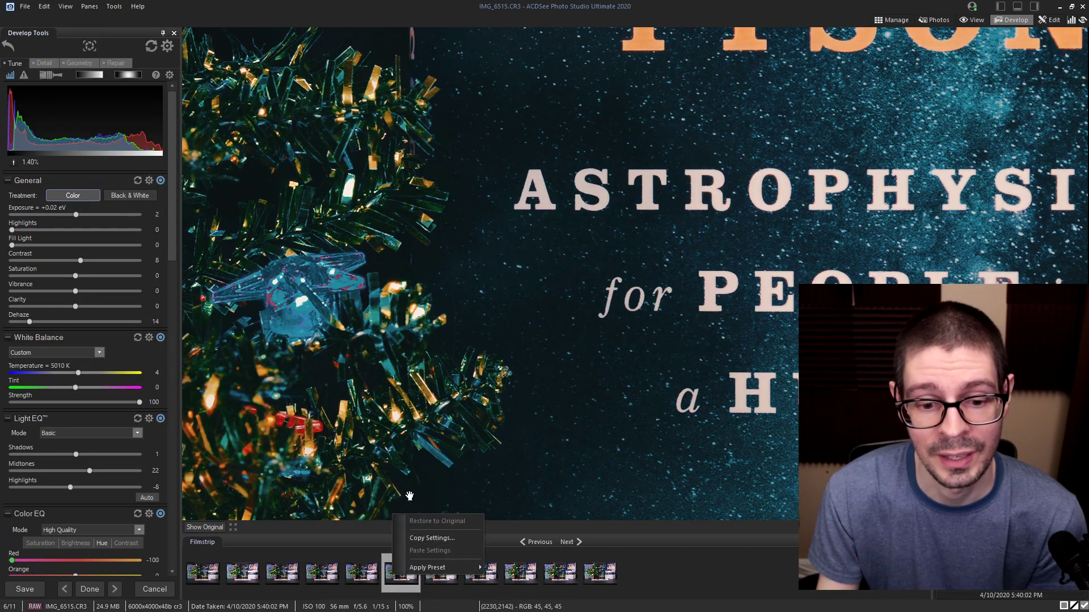
Copy all of IMG_6515's develop settings and paste them onto IMG_6514.
left_click(440, 537)
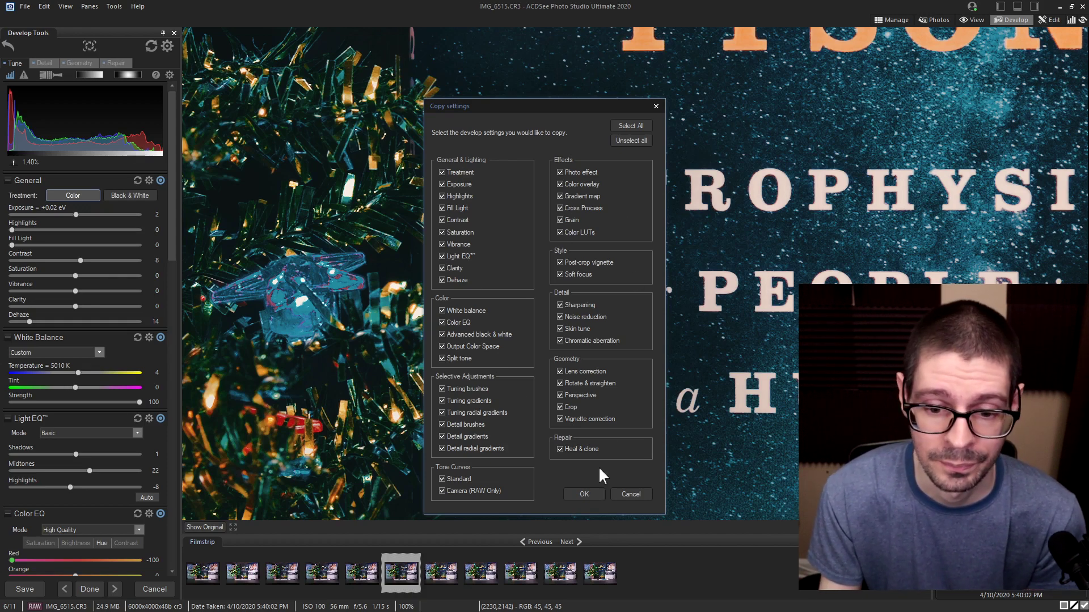
left_click(586, 493)
right_click(359, 570)
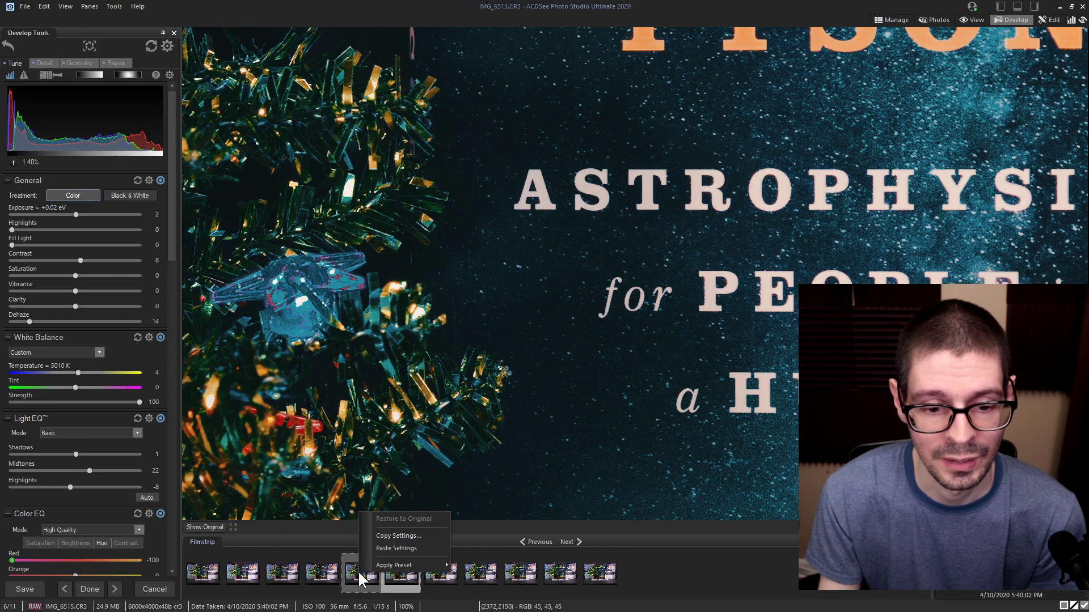
left_click(377, 547)
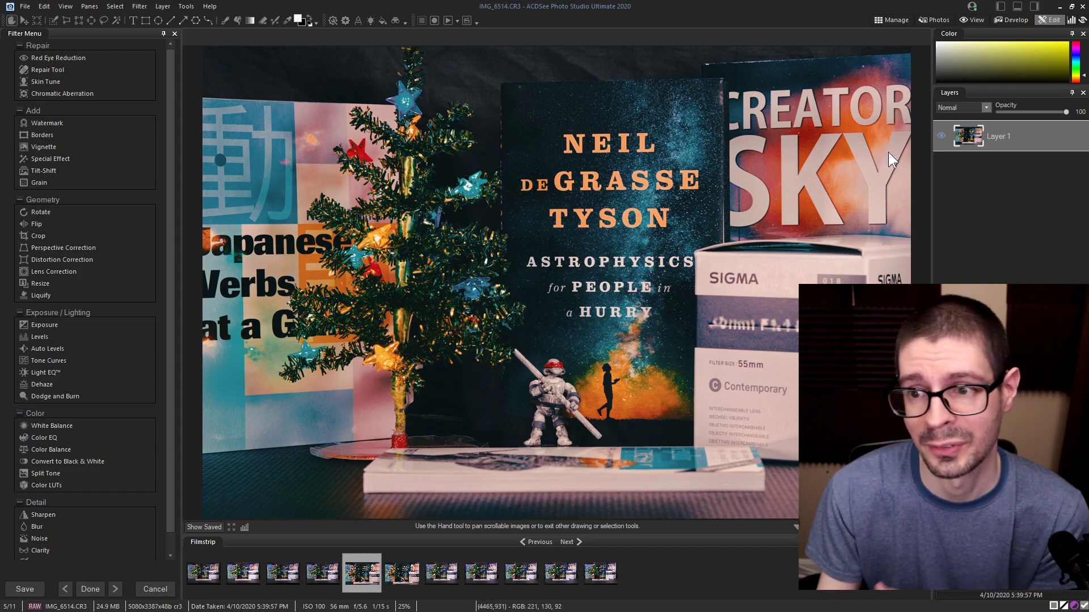
Duplicate Layer 1 in the Layers panel to create Layer 1 copy 1.
right_click(1047, 134)
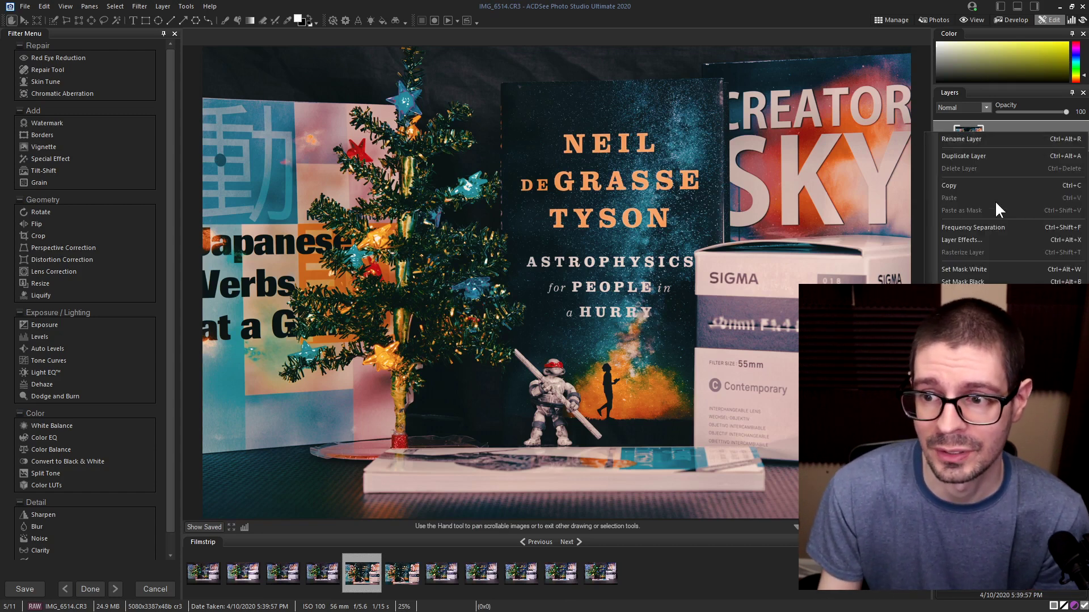
left_click(971, 155)
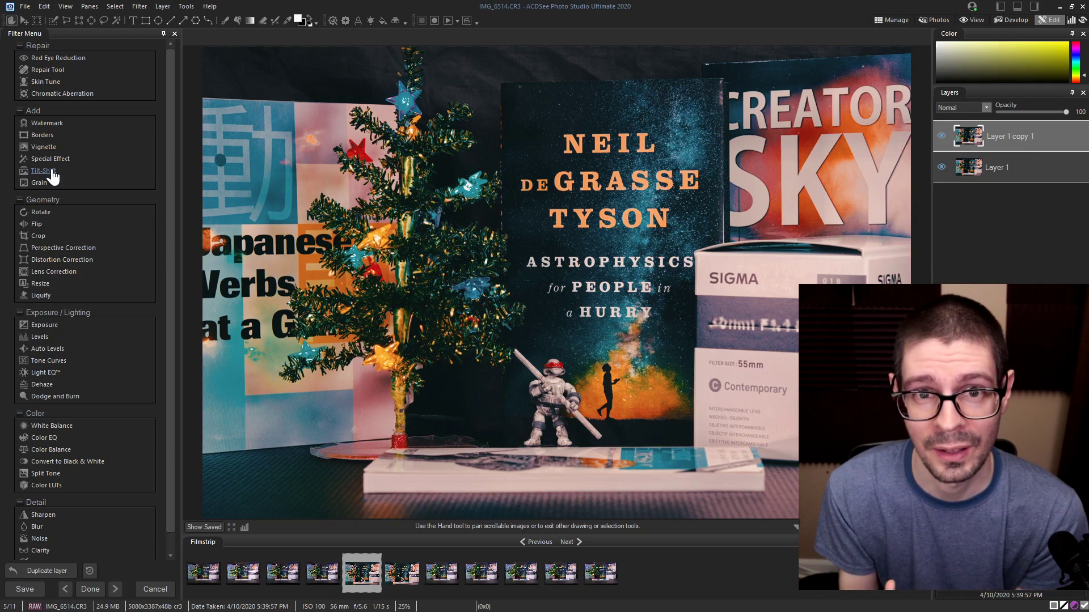
scroll(43, 255, "down", 1)
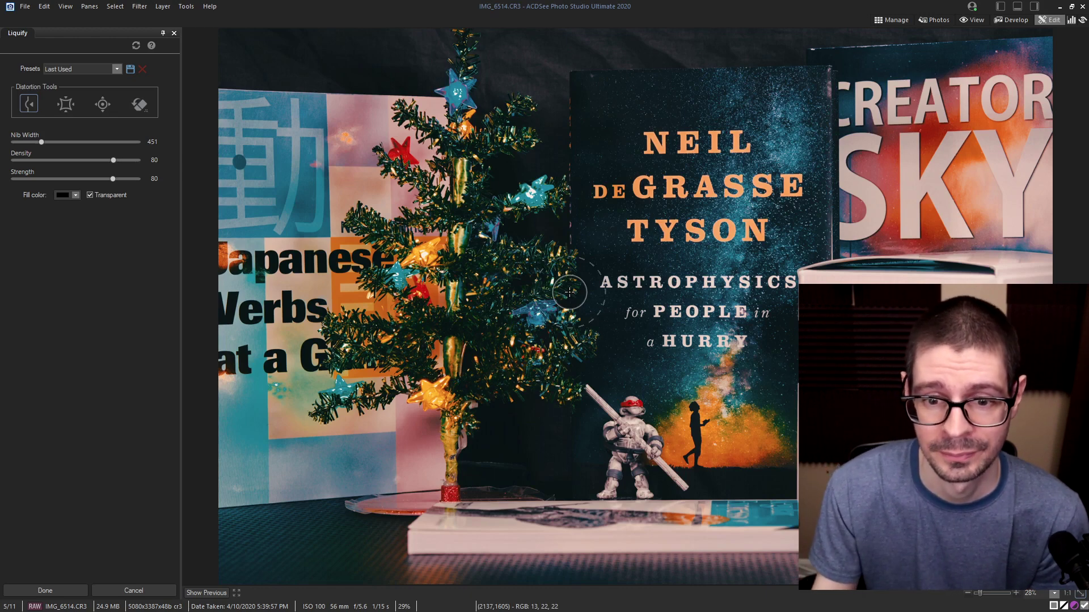
Swirl the toy figure, silhouette and nebula with Liquify, then apply Layer > Frequency Separation.
mouse_move(697, 414)
left_mouse_down()
mouse_move(614, 436)
mouse_move(575, 414)
mouse_move(665, 361)
mouse_move(705, 413)
mouse_move(682, 486)
mouse_move(592, 513)
left_mouse_up()
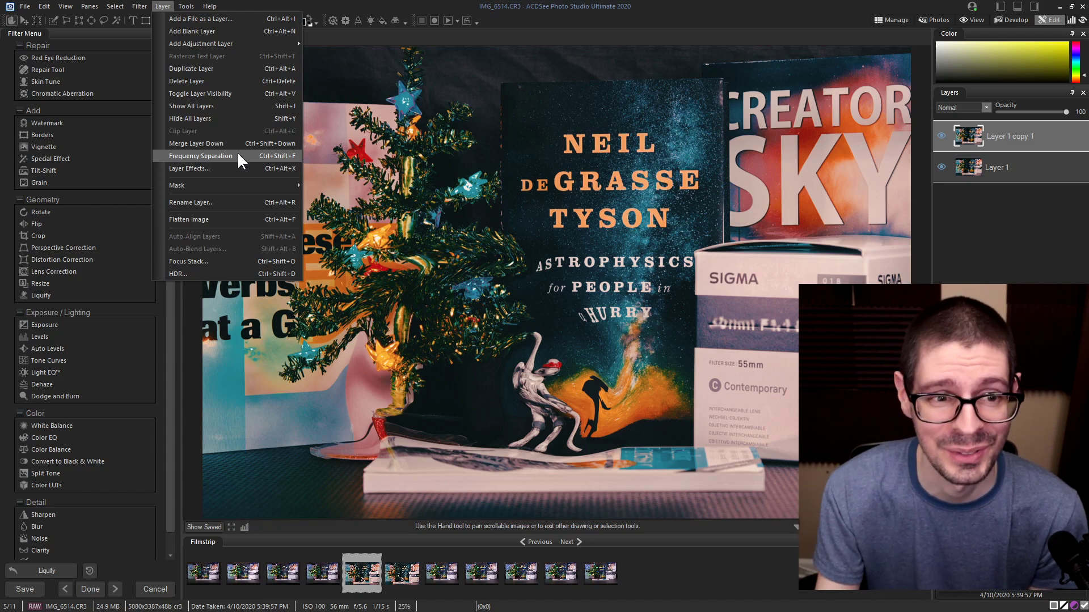
left_click(238, 156)
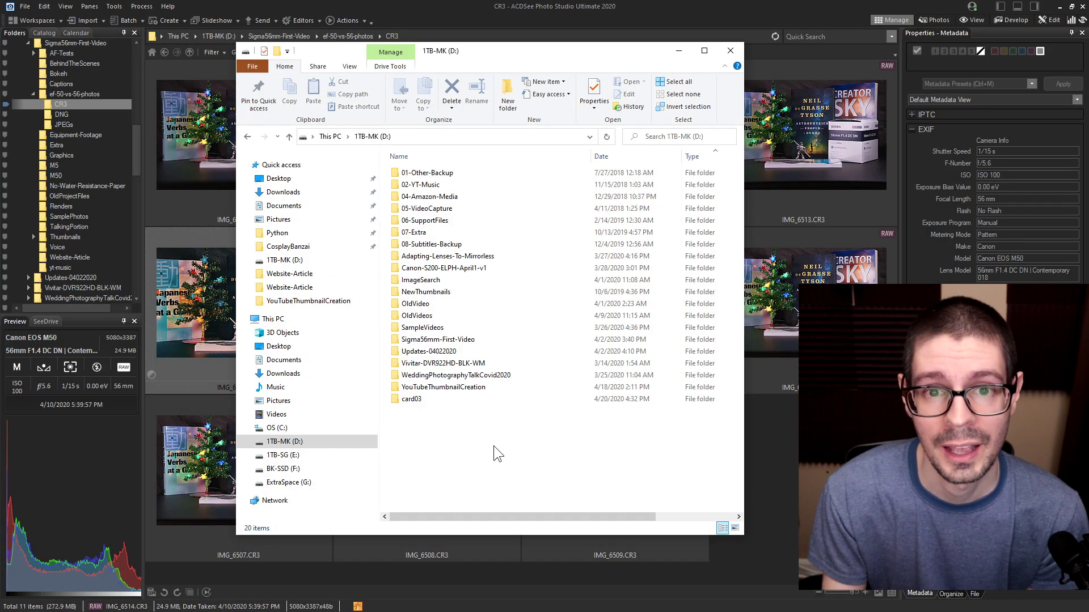
Open IMG_3488.CR3 from the card03 folder in ACDSee's PicaView preview.
double_click(414, 399)
right_click(433, 245)
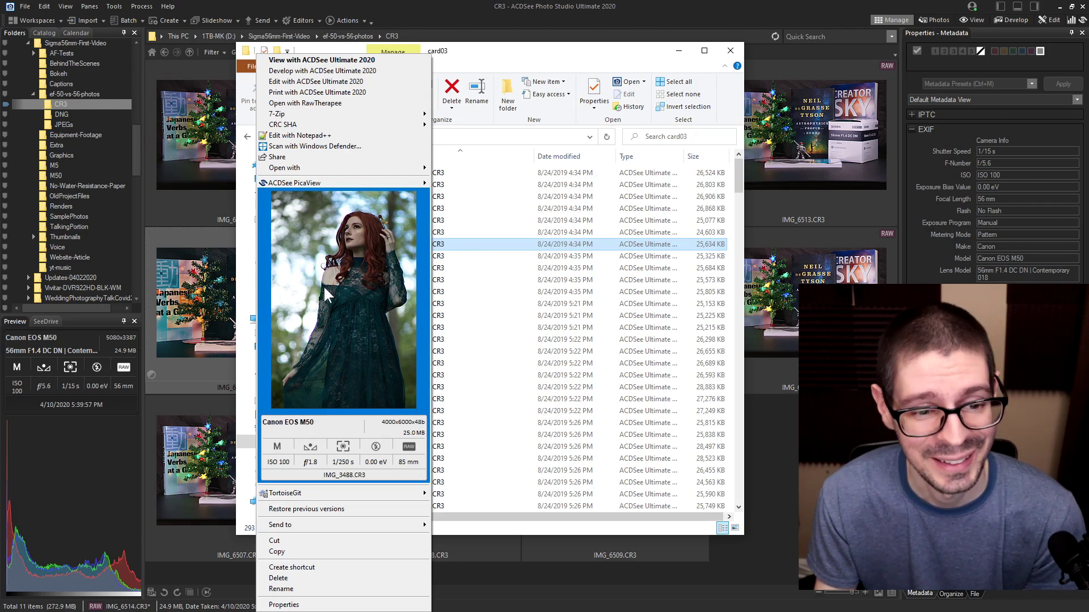
left_click(328, 230)
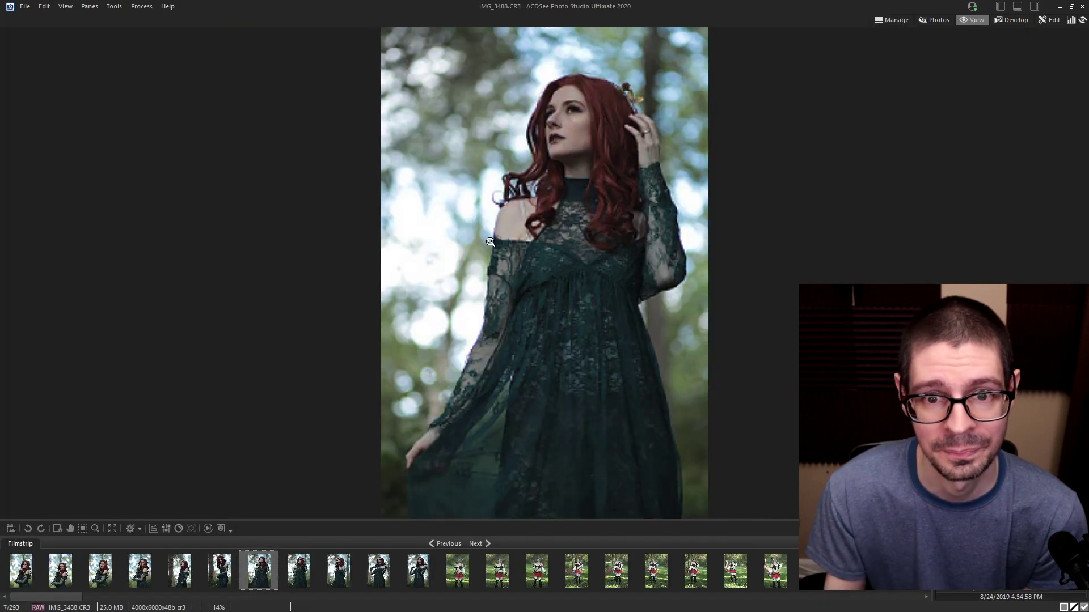
Inspect IMG_3484.CR3 at 100% and try the Soft Focus Strength slider, leaving it at 0.
left_click(567, 212)
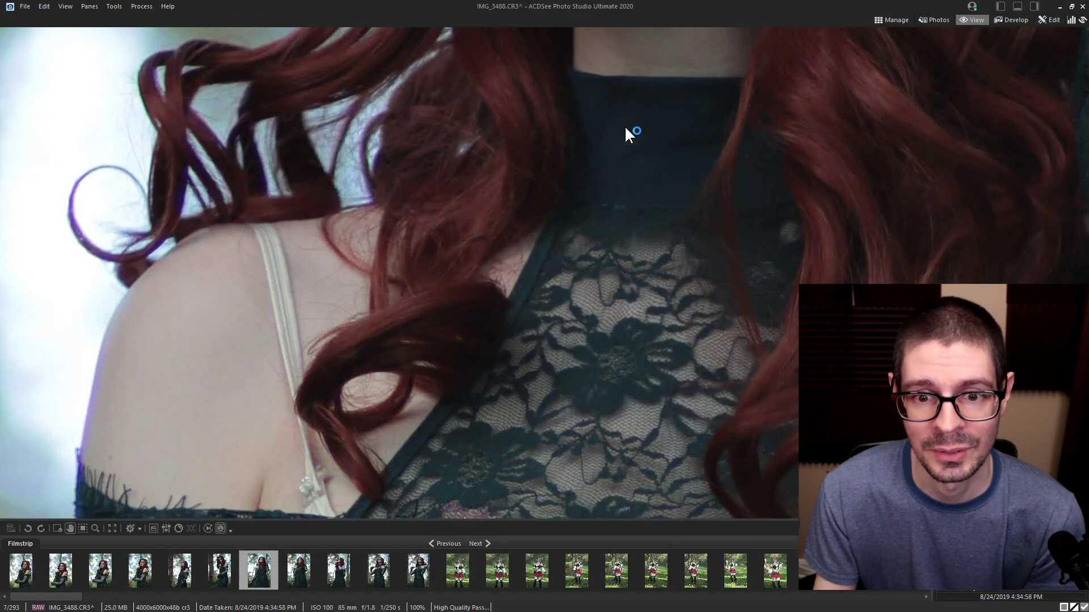
left_click_drag(630, 134, 605, 282)
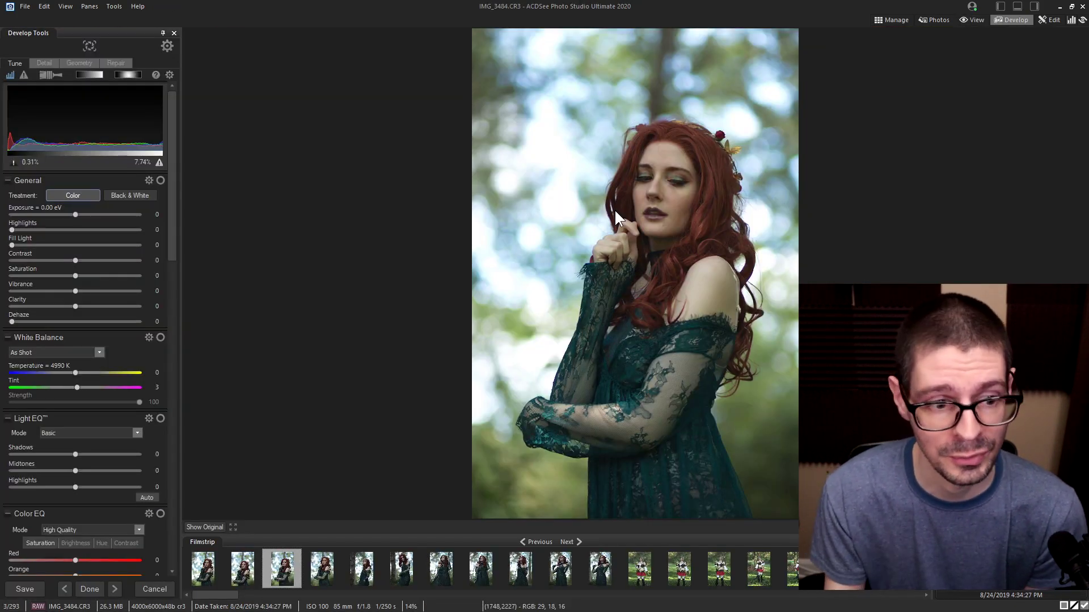
left_click_drag(168, 214, 183, 406)
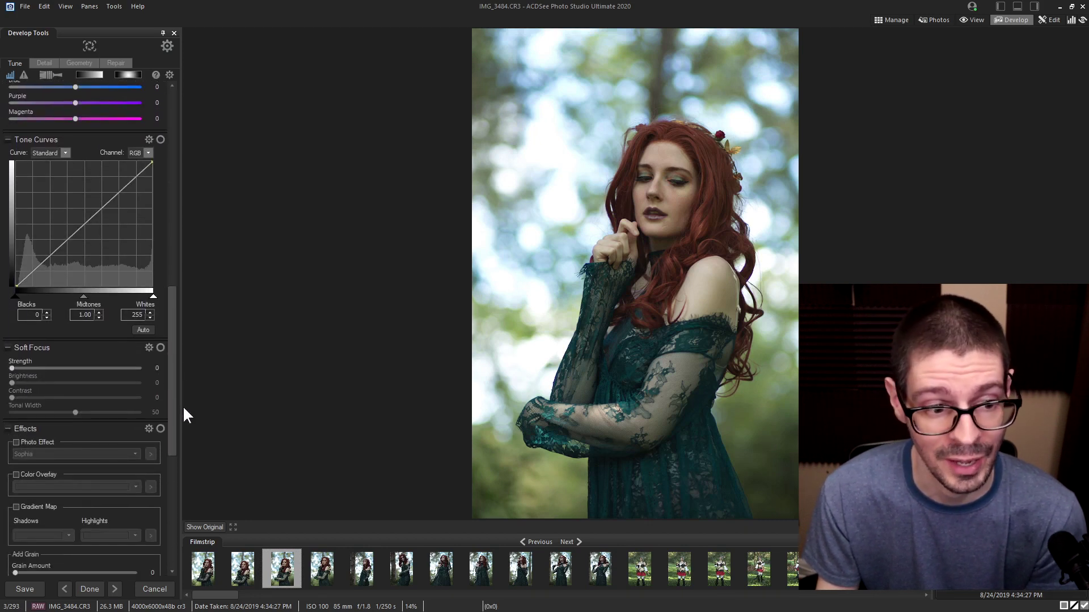
mouse_move(25, 368)
left_mouse_down()
mouse_move(70, 364)
mouse_move(5, 363)
left_mouse_up()
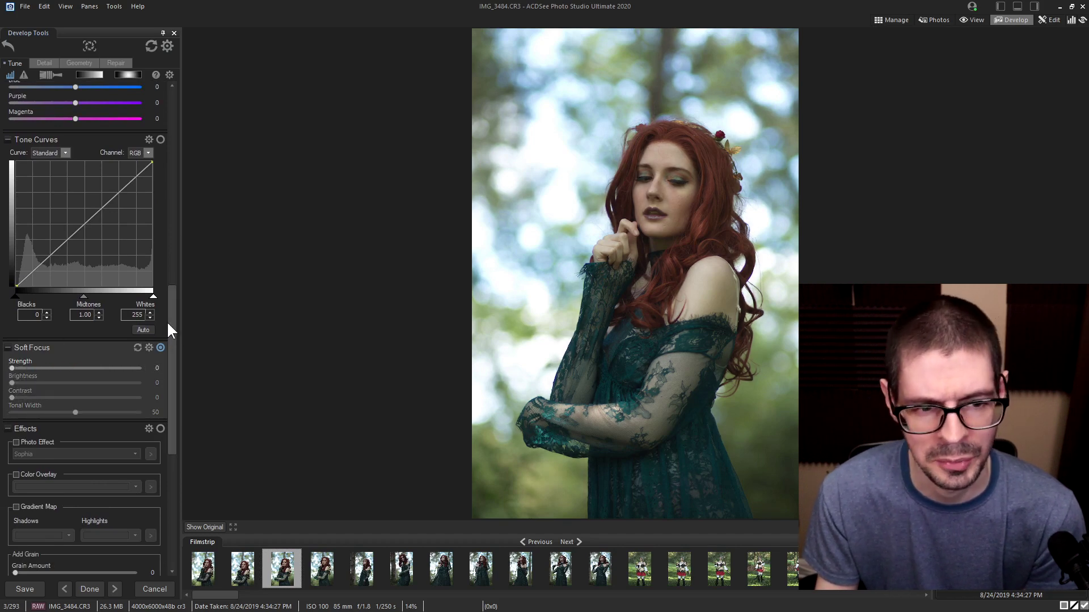
left_click_drag(168, 325, 40, 58)
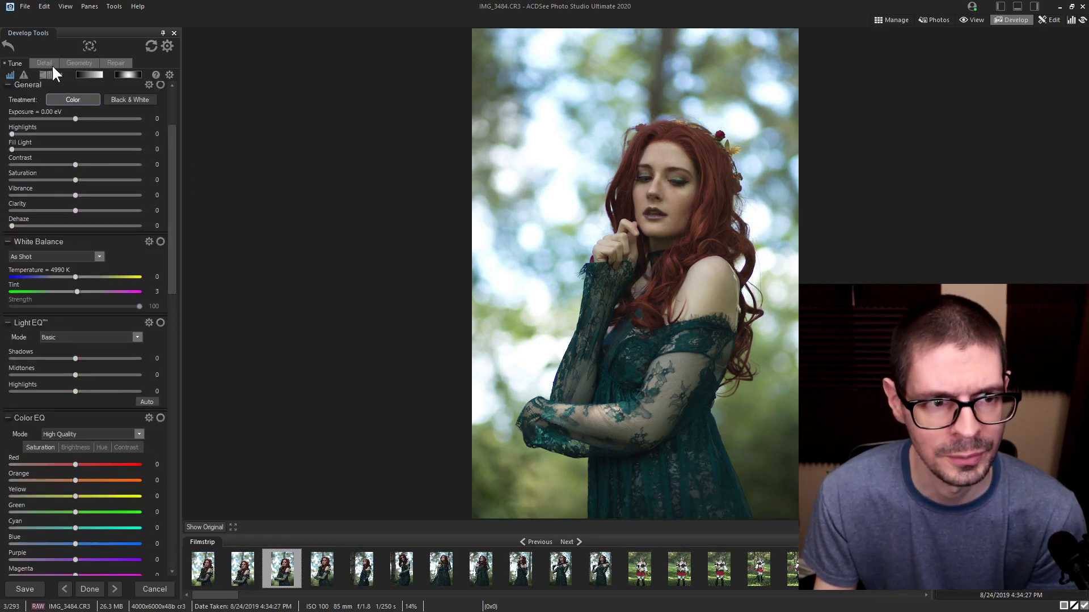
left_click(45, 62)
Zoom into the portrait and raise Skin Tune Smoothing to 32.
scroll(171, 213, "down", 1)
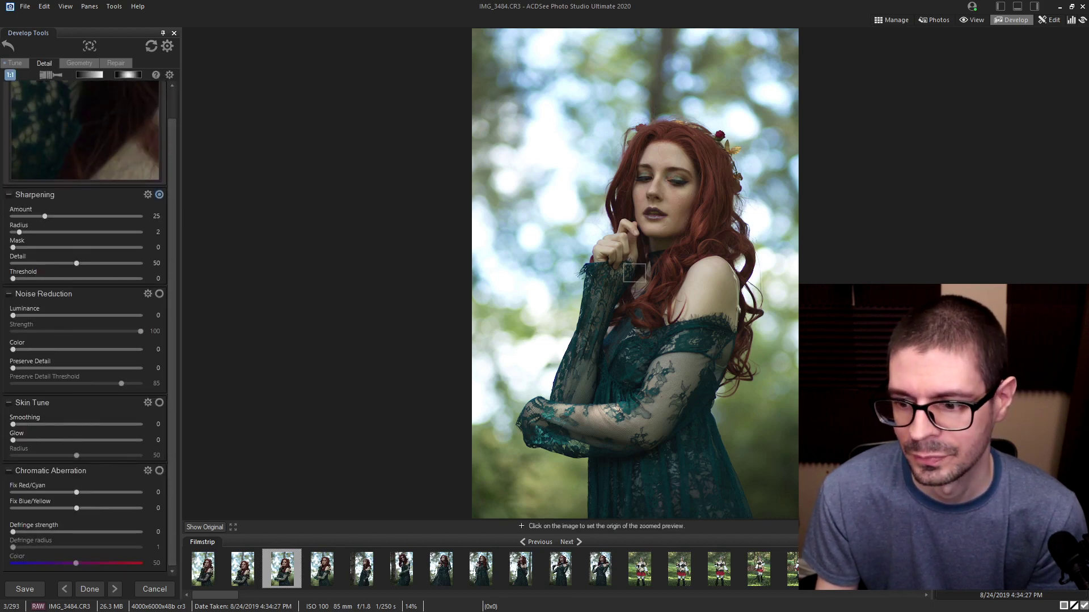
left_click(704, 228)
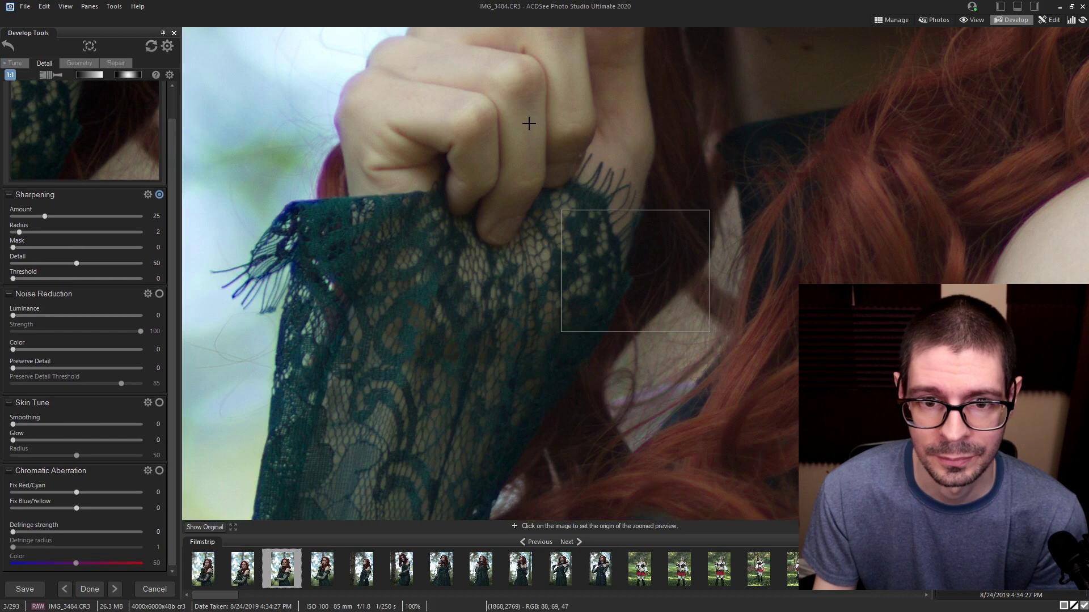
mouse_move(12, 424)
left_mouse_down()
mouse_move(45, 424)
mouse_move(27, 422)
mouse_move(20, 439)
left_mouse_up()
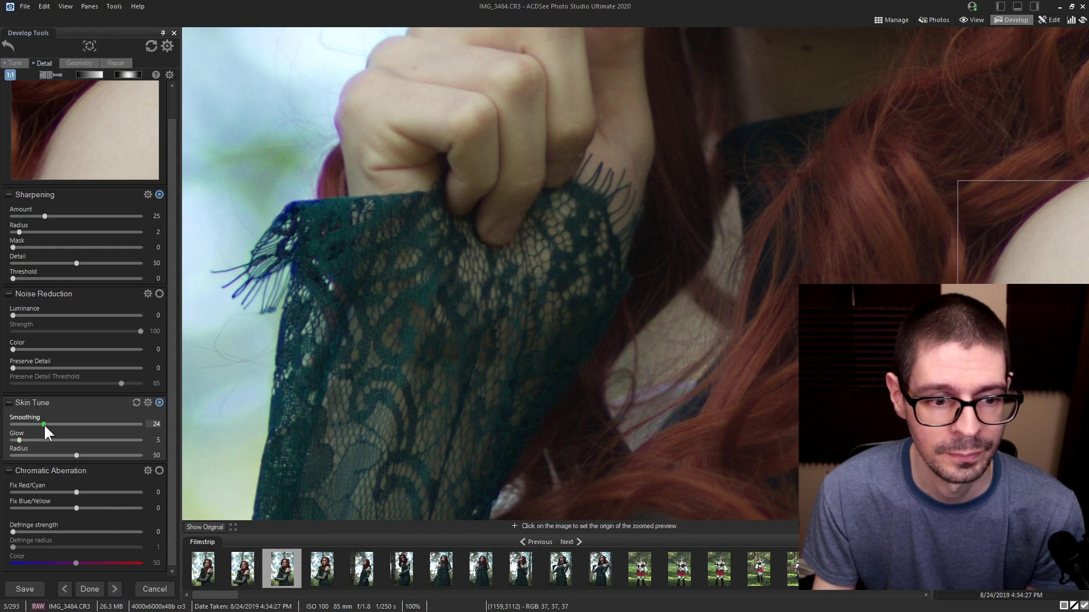
left_click_drag(722, 153, 476, 401)
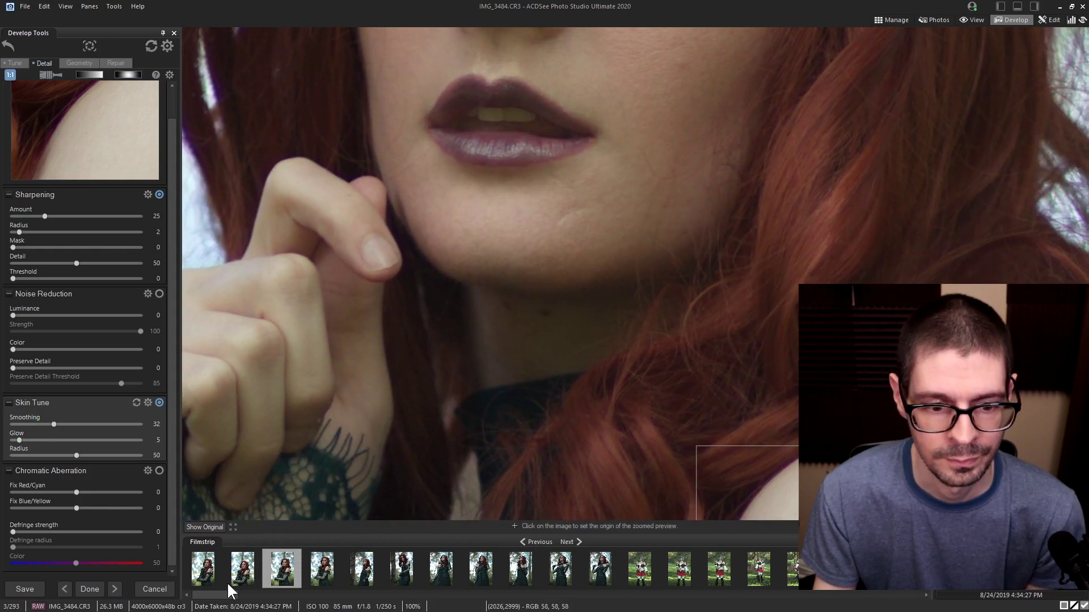
Toggle Show Original to compare the smoothed skin against the original, ending on the edit.
left_click(201, 528)
left_click(201, 527)
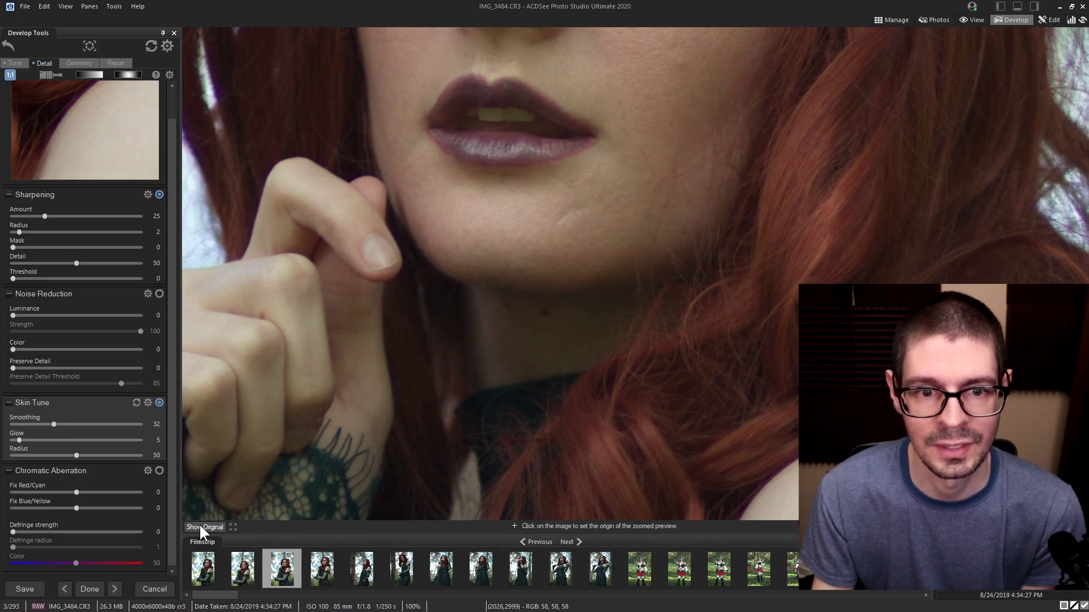
left_click(200, 527)
left_click(201, 527)
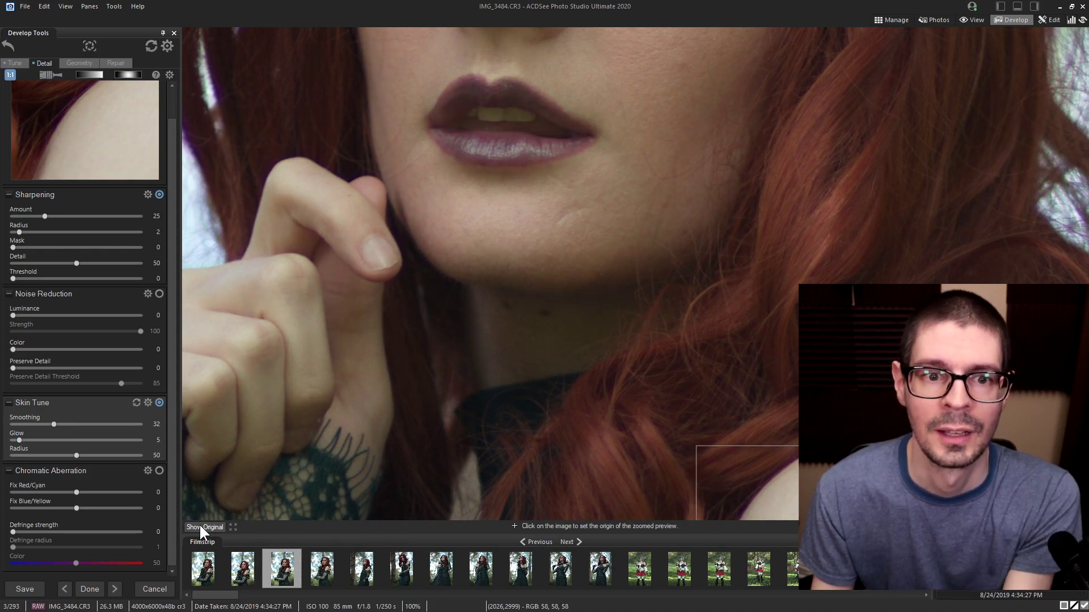
left_click(201, 528)
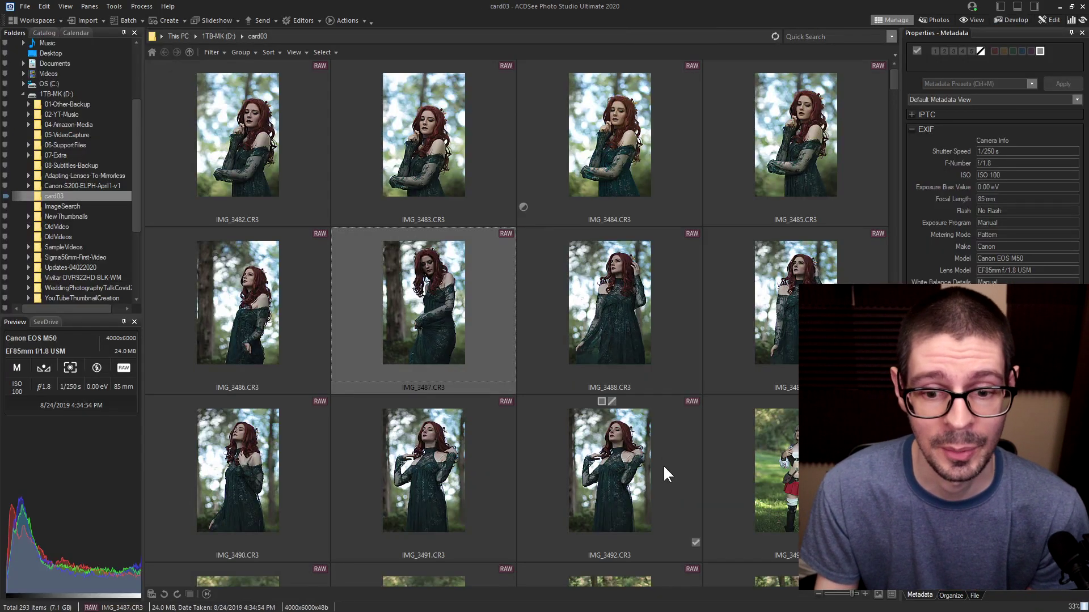
Shift-select IMG_3487 through IMG_3493 and start a Batch Rename with F2.
left_click(783, 471, "shift")
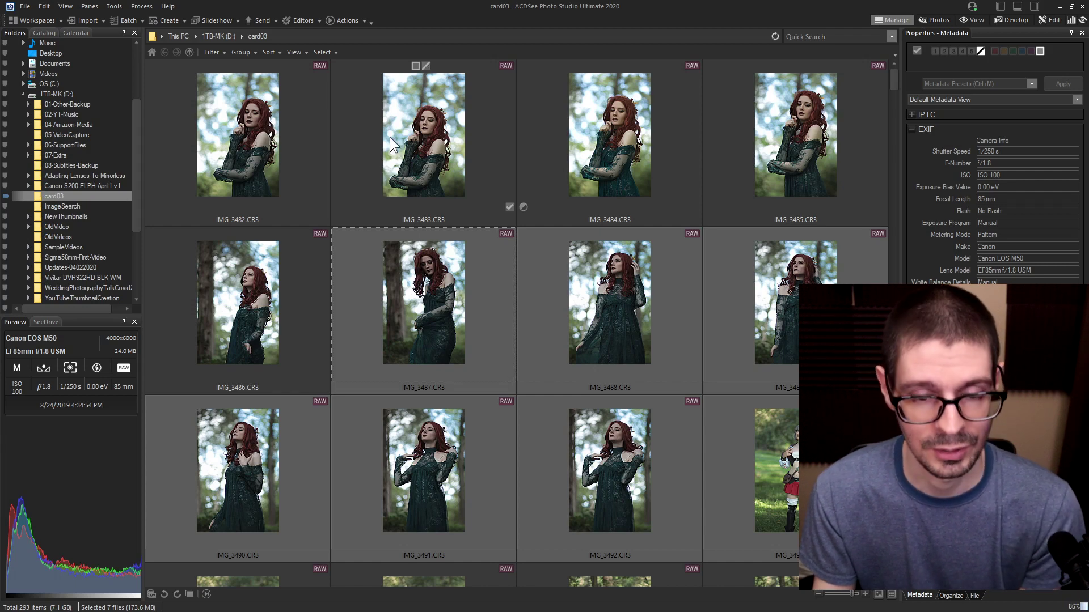
key("F2")
left_click_drag(456, 156, 434, 151)
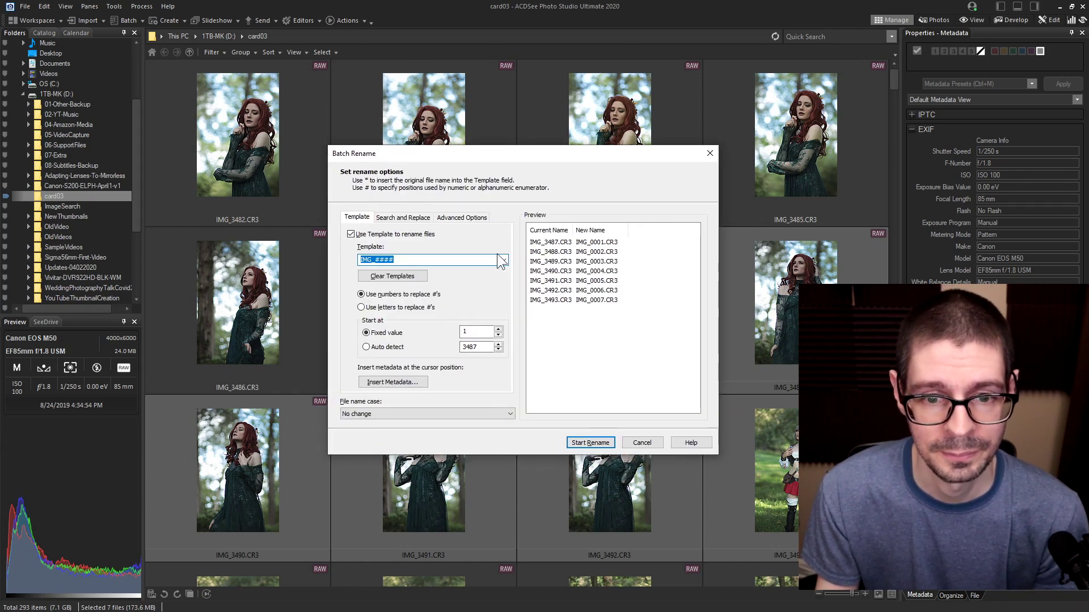
left_click(502, 260)
left_click(432, 269)
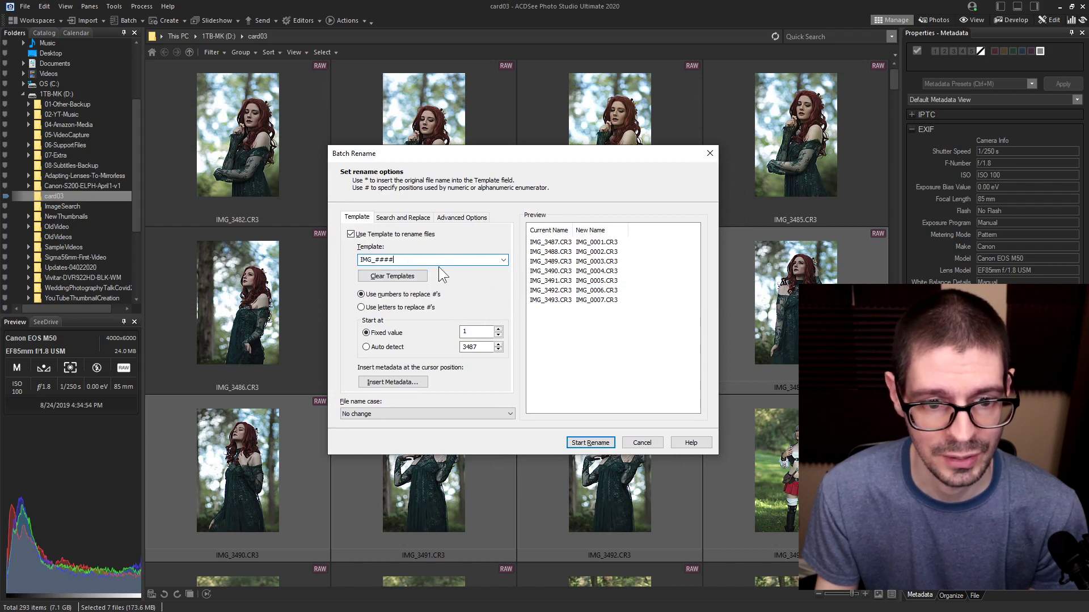
left_click(399, 382)
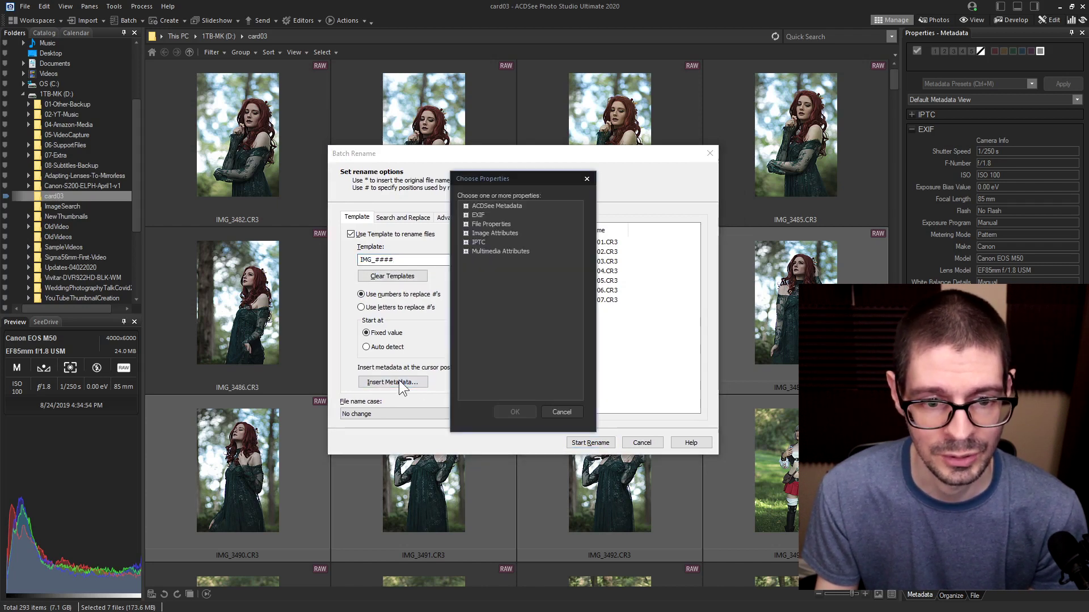
left_click(466, 215)
left_click(476, 223)
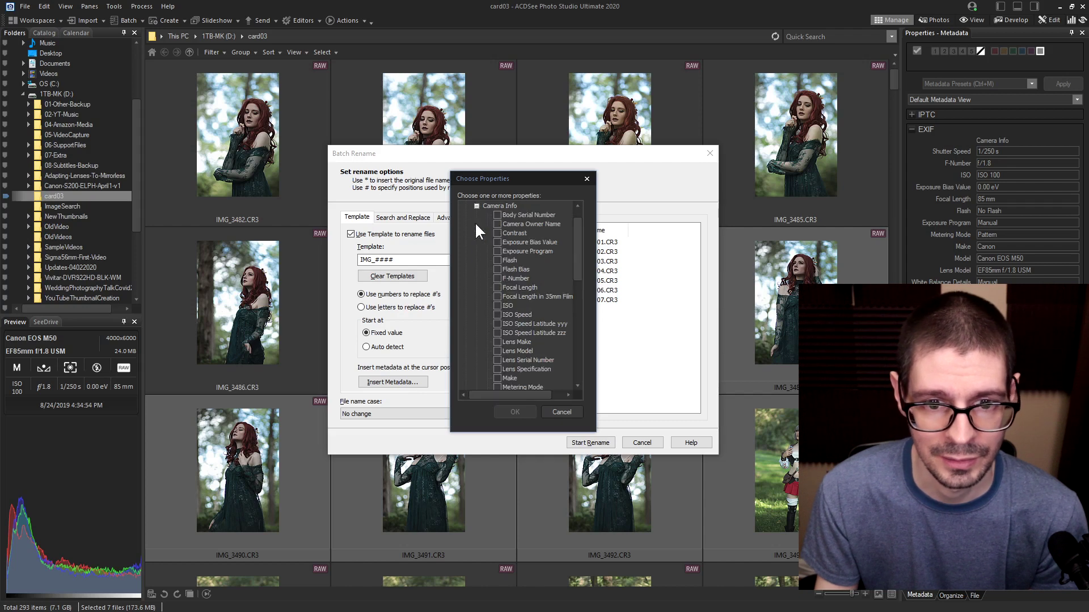
scroll(506, 279, "down", 1)
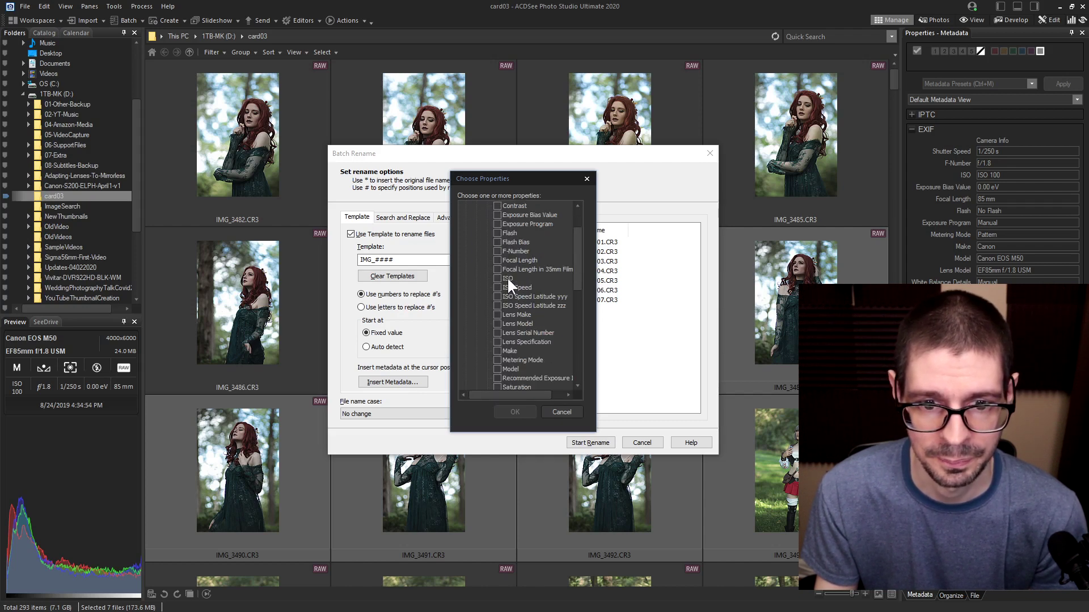
left_click(498, 278)
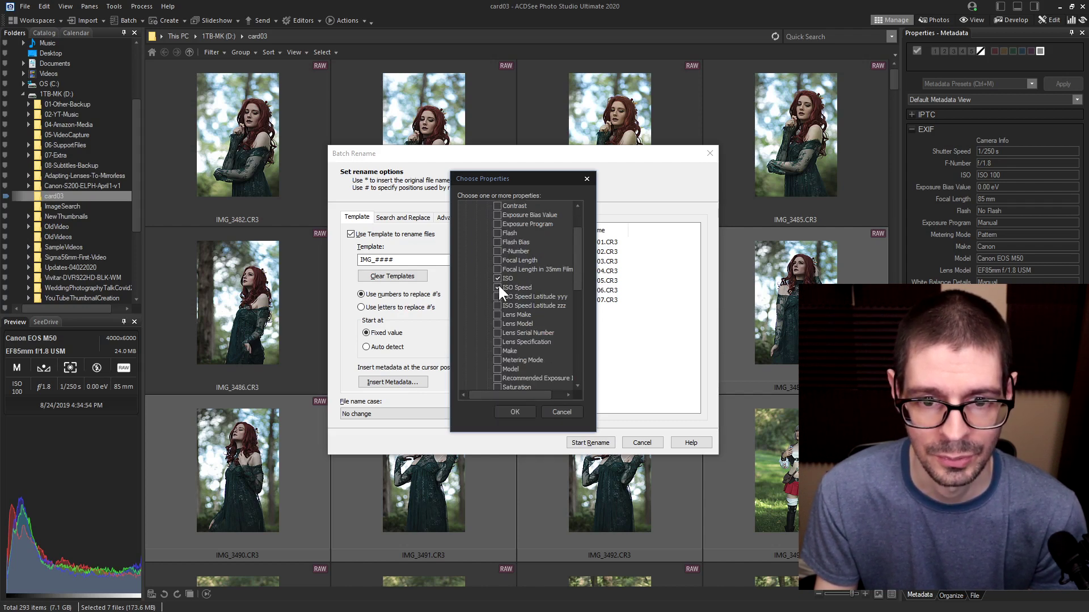
key("Return")
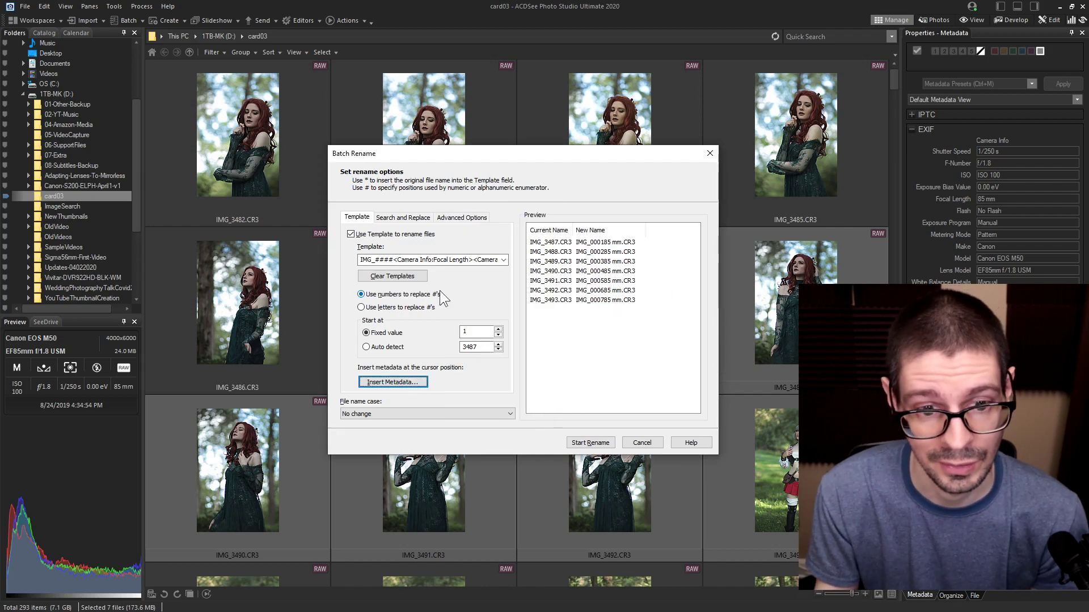
key("Escape")
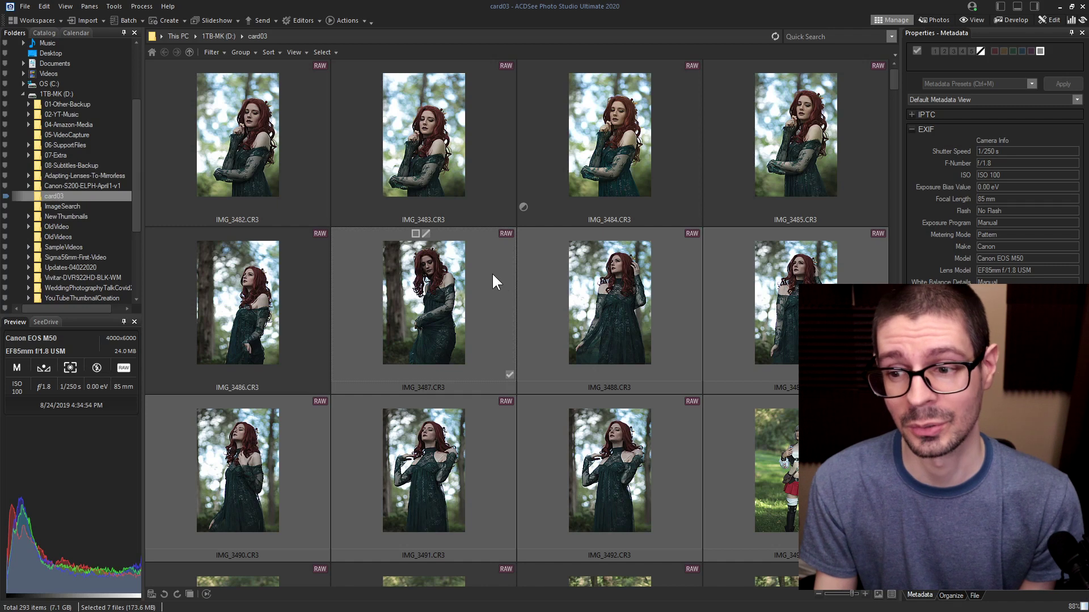
Give IMG_3487.CR3 a purple colour label.
left_click(435, 289)
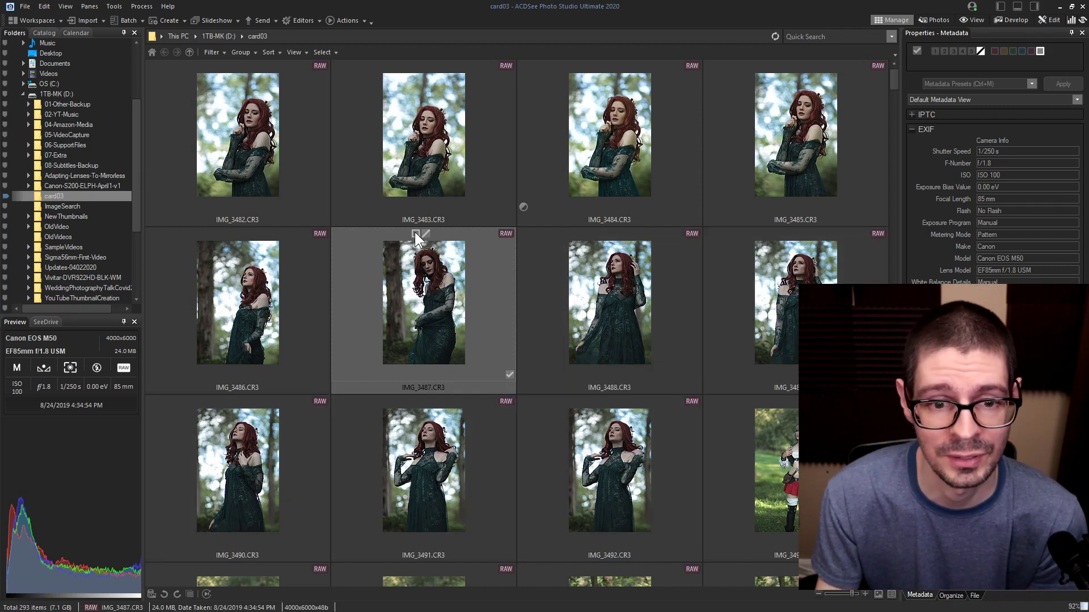
left_click(416, 237)
left_click(461, 243)
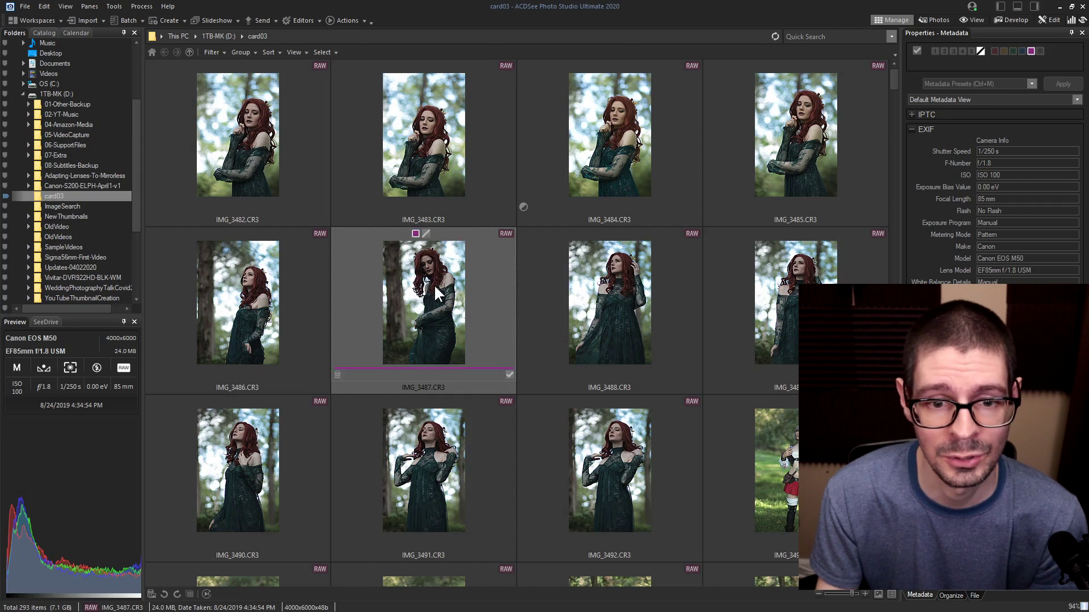
Set IMG_3487.CR3's rating to 3 via Set Rating, then select IMG_3488.
right_click(431, 307)
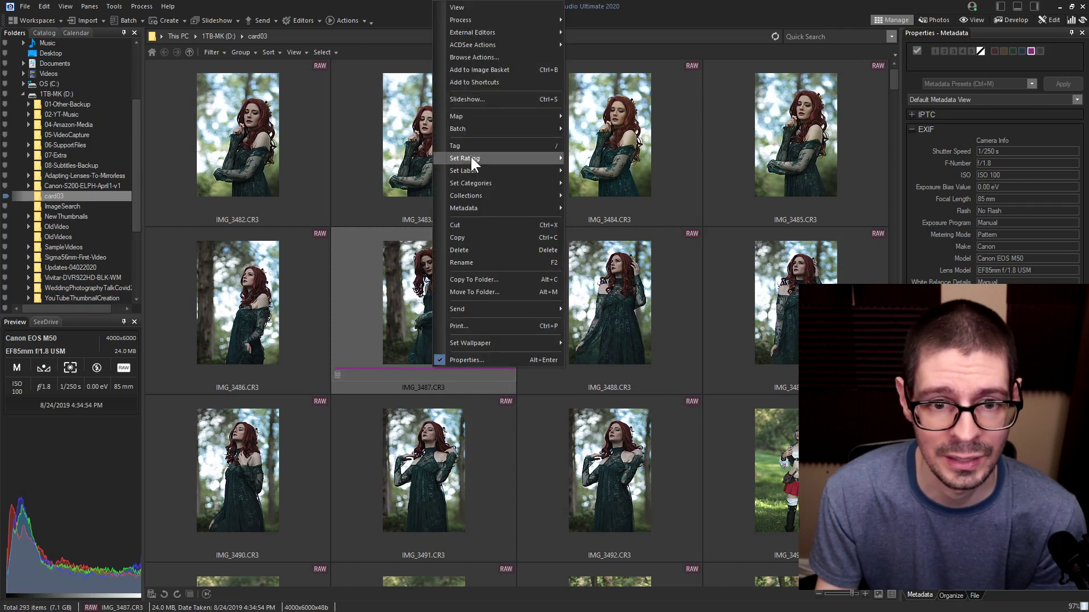
mouse_move(478, 155)
left_click(595, 182)
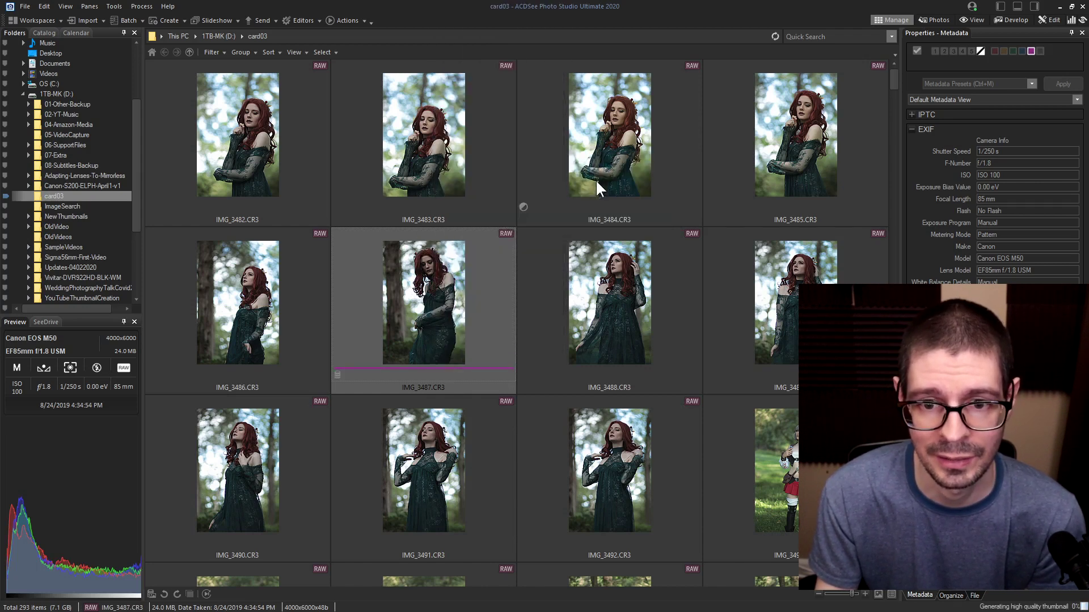
left_click(580, 278)
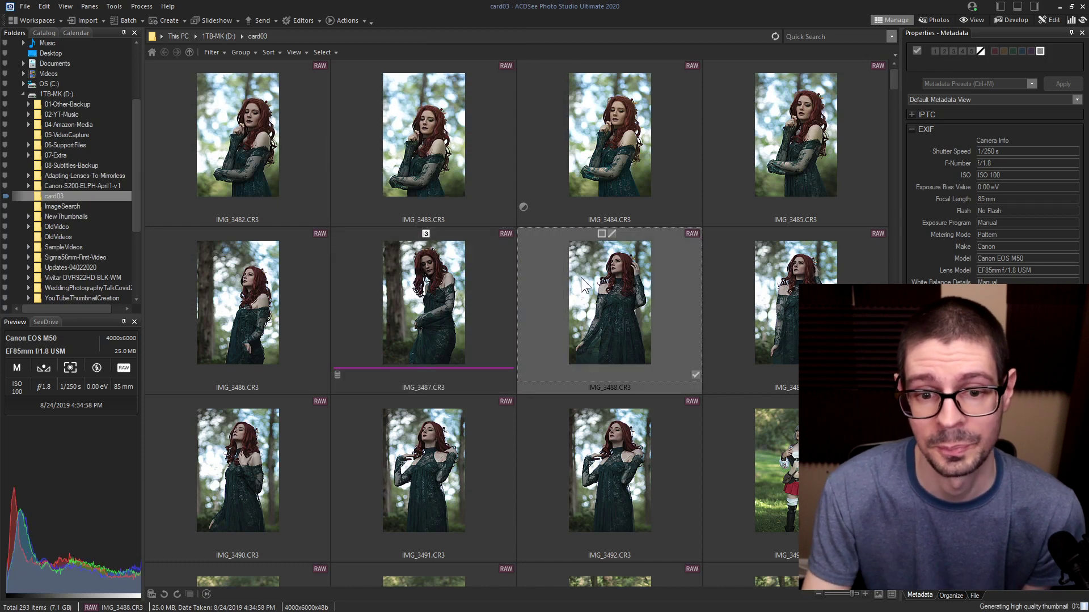